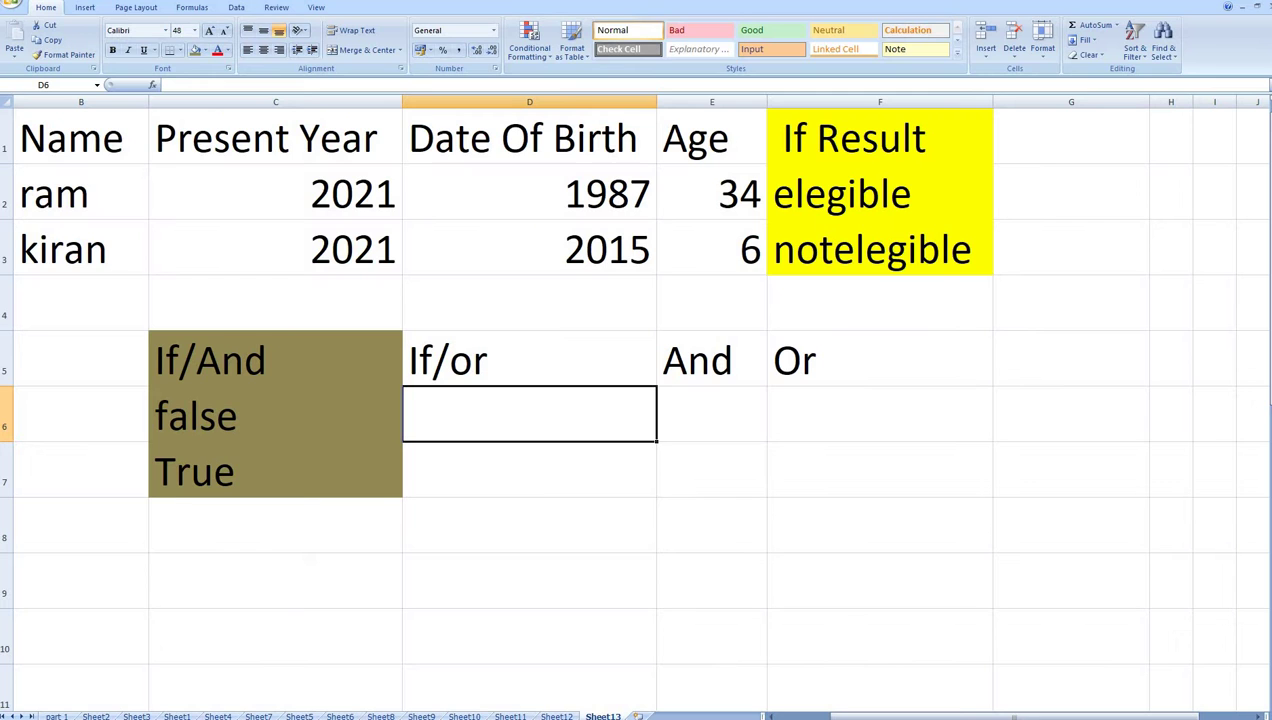
Step: Survey the empty And and Or cells and the years in C2 and D2, ending on D6
{"action": "left_click", "coordinate": [509, 366]}
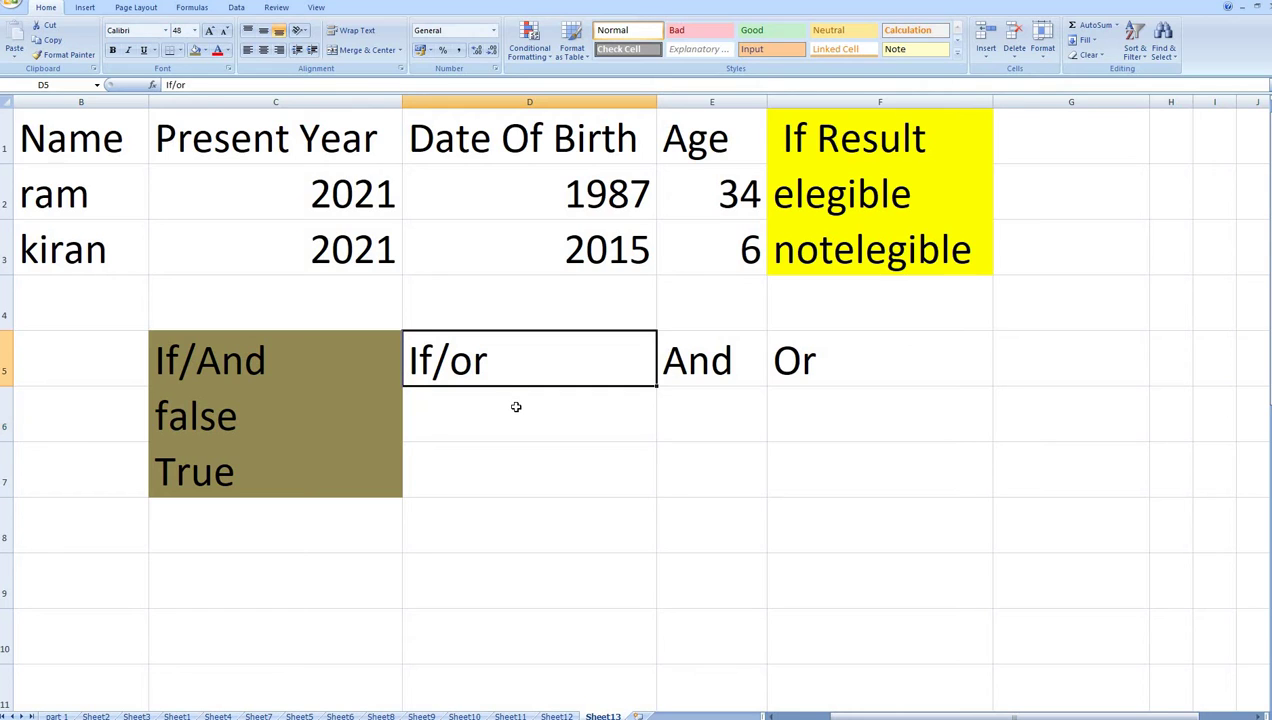
{"action": "left_click", "coordinate": [516, 403]}
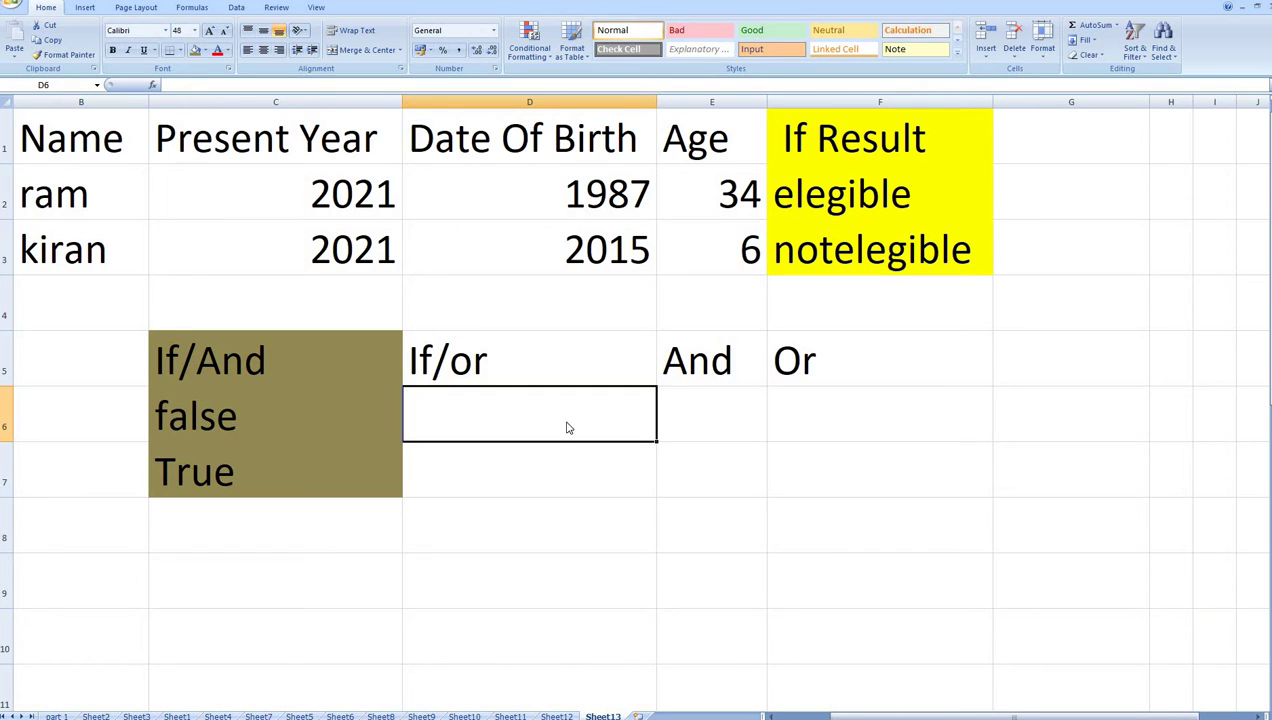
{"action": "left_click", "coordinate": [699, 415]}
{"action": "left_click", "coordinate": [834, 430]}
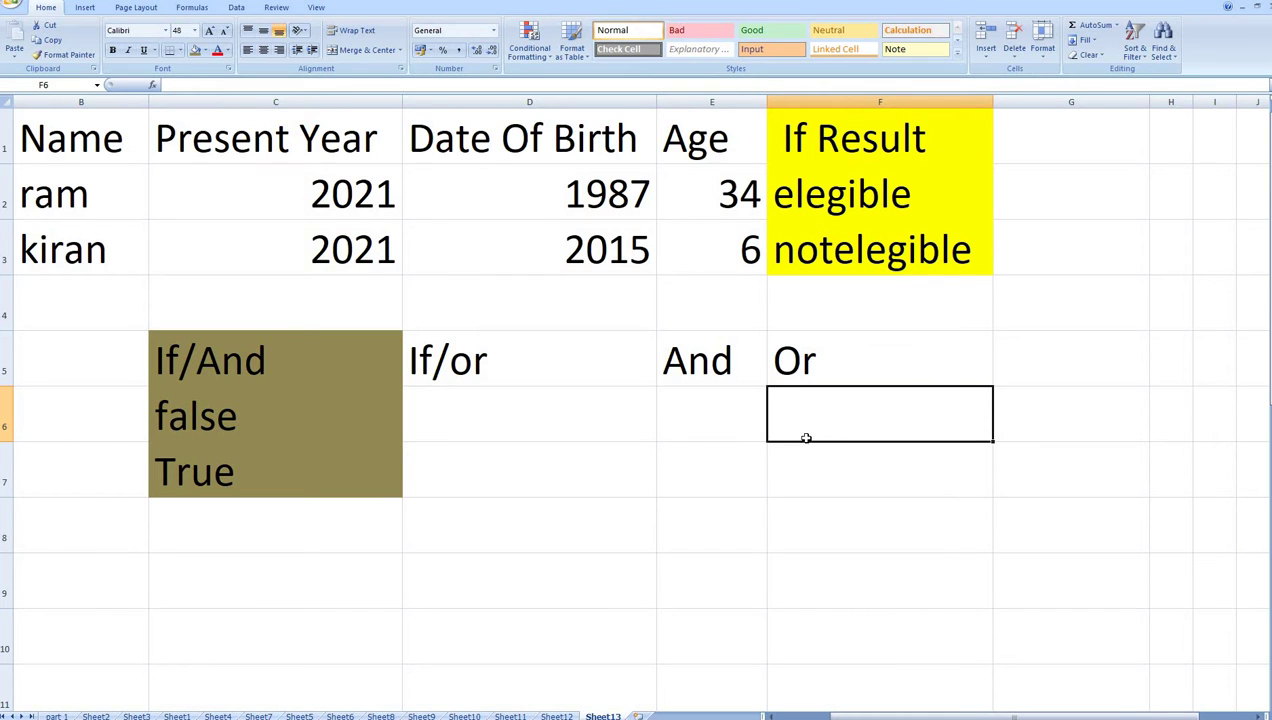
{"action": "left_click", "coordinate": [540, 405]}
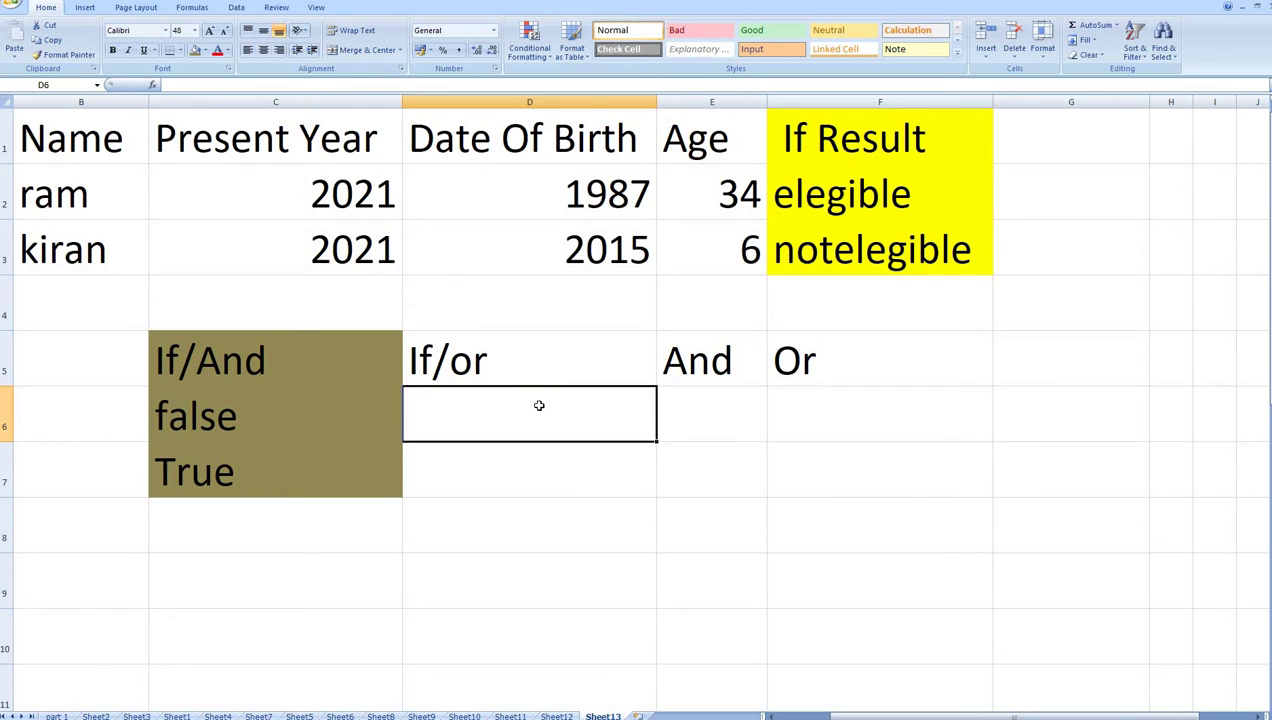
{"action": "left_click", "coordinate": [362, 190]}
{"action": "left_click", "coordinate": [524, 212]}
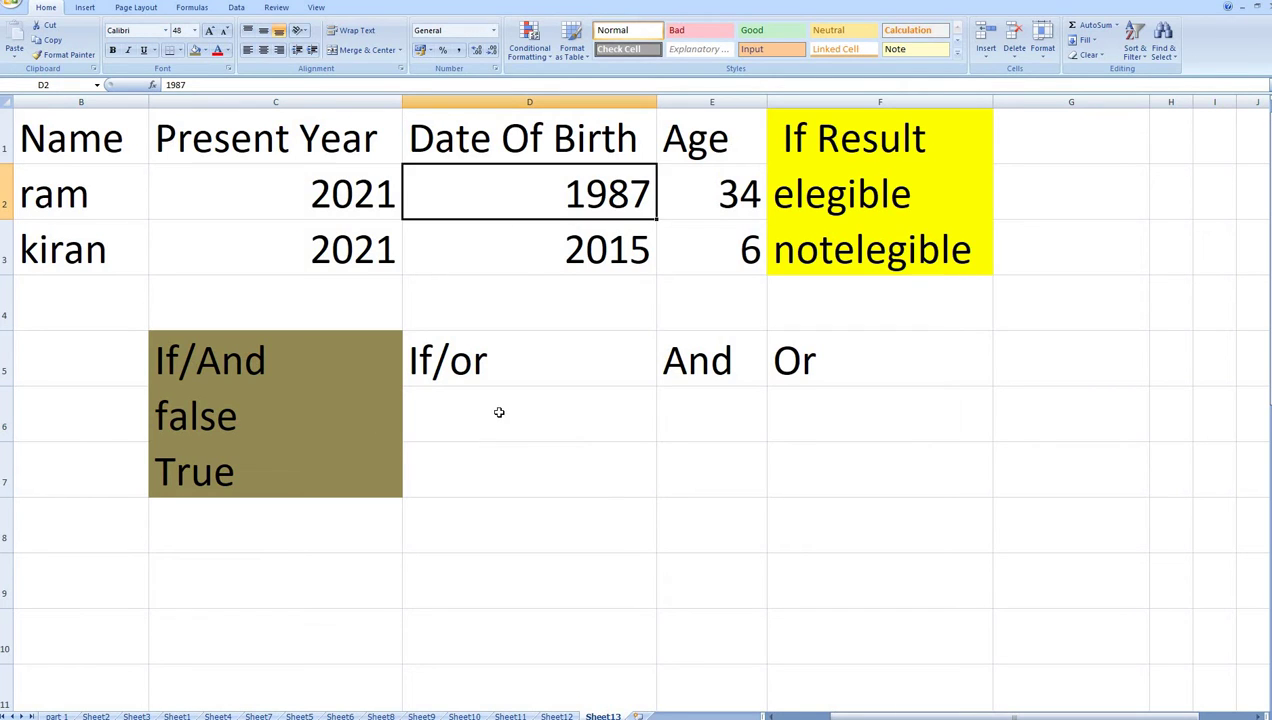
{"action": "left_click", "coordinate": [502, 412]}
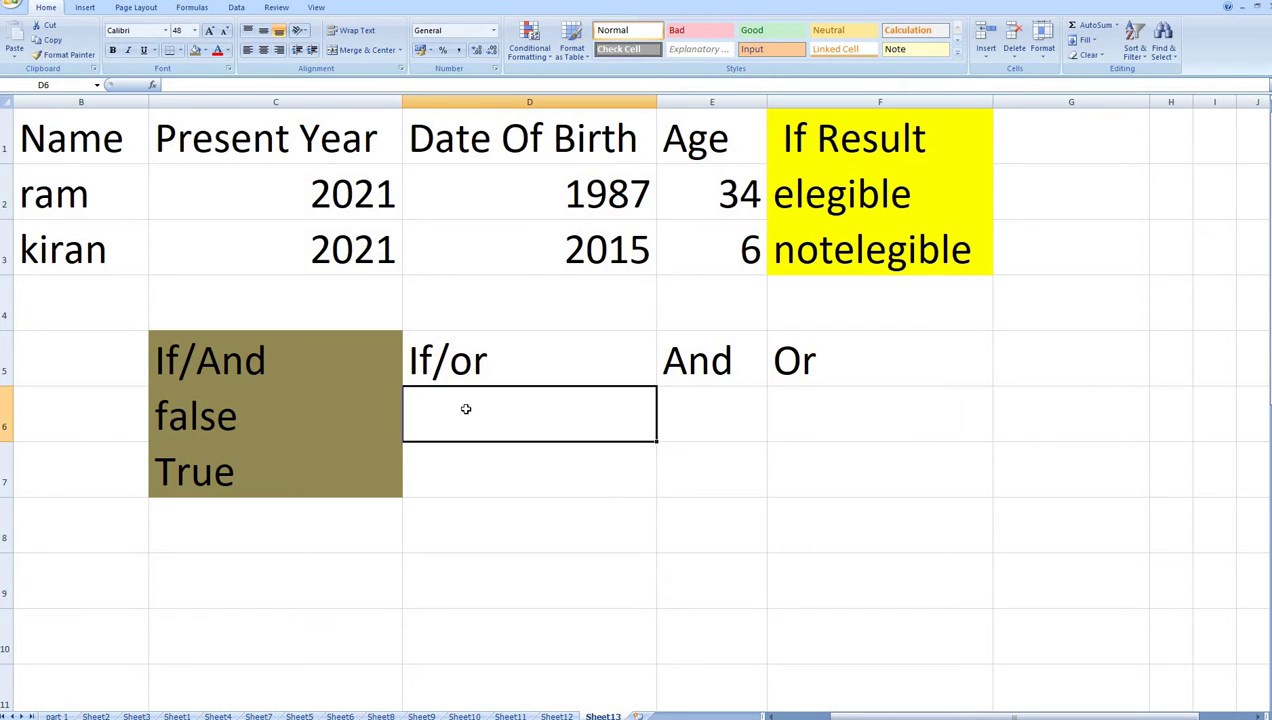
Step: Compare with the IF/AND formula in C6 and the C2/D2 years, returning to D6
{"action": "left_click", "coordinate": [340, 427]}
{"action": "left_click", "coordinate": [470, 400]}
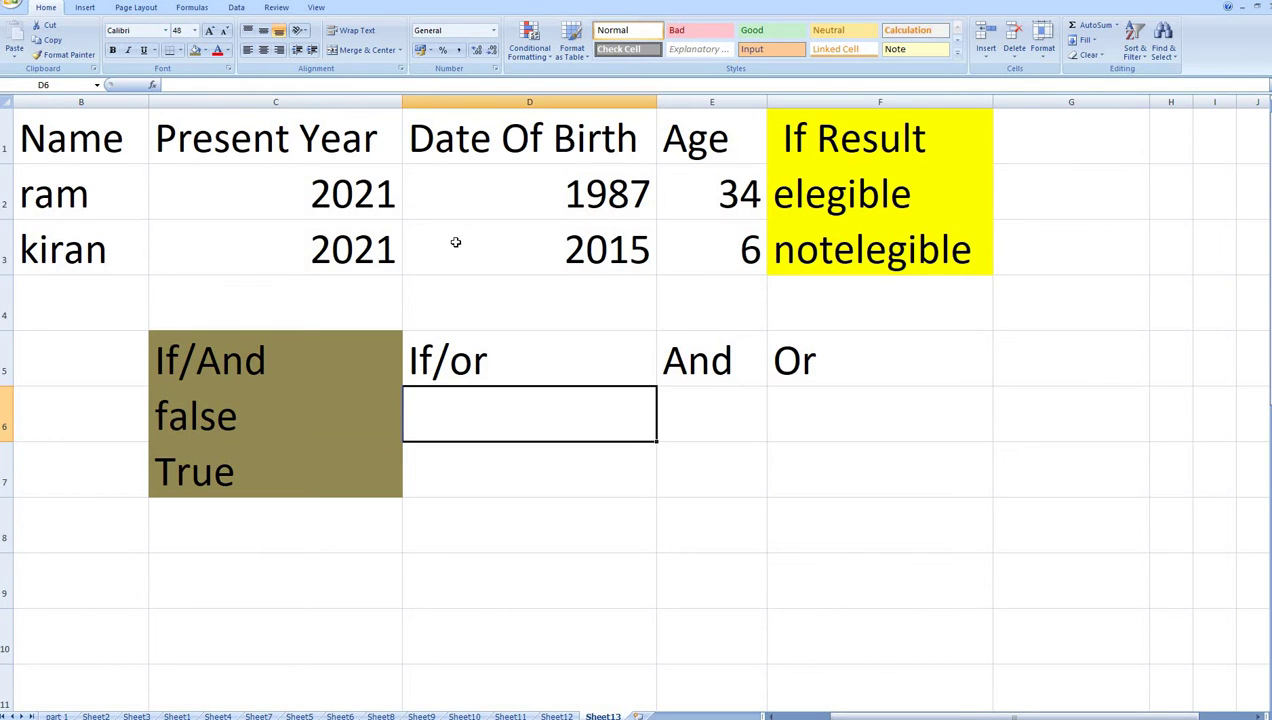
{"action": "left_click", "coordinate": [340, 198]}
{"action": "left_click", "coordinate": [483, 199]}
{"action": "left_click", "coordinate": [489, 431]}
Step: Start D6's formula as =IF(OR(C2>=2000,D2>=2000 using the IF and OR suggestions
{"action": "type", "text": "="}
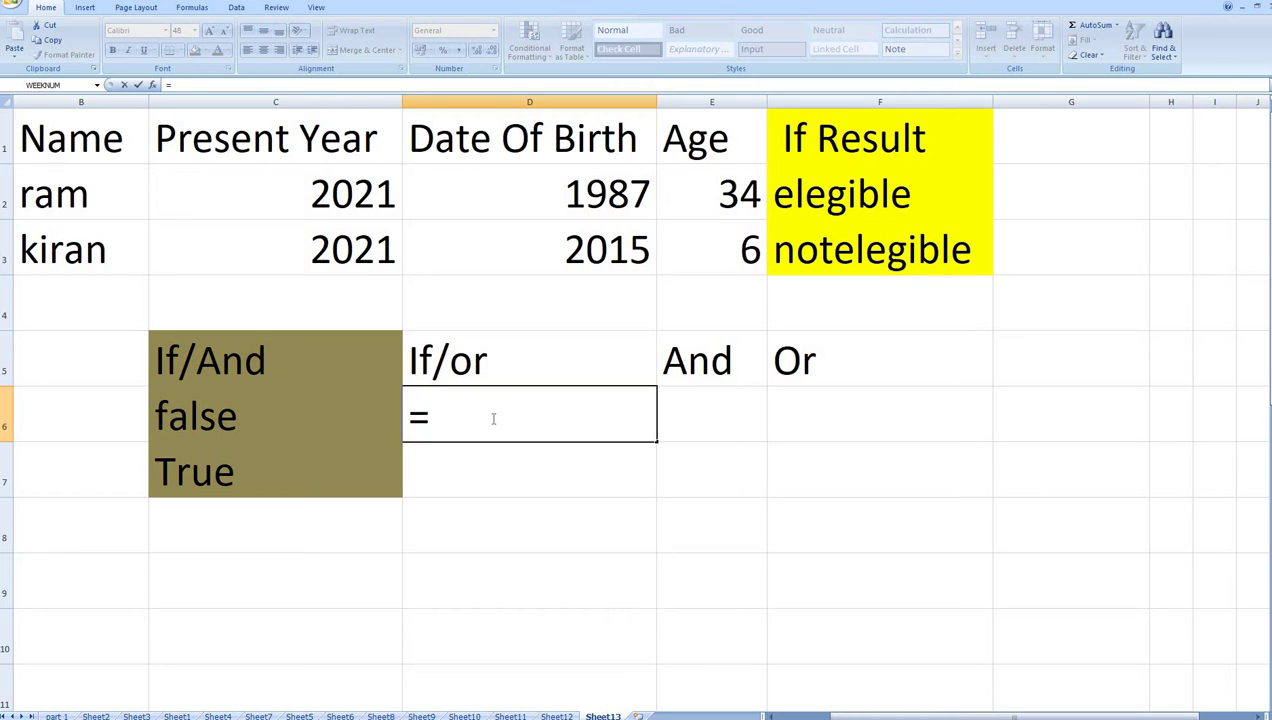
{"action": "type", "text": "if"}
{"action": "key", "text": "Tab"}
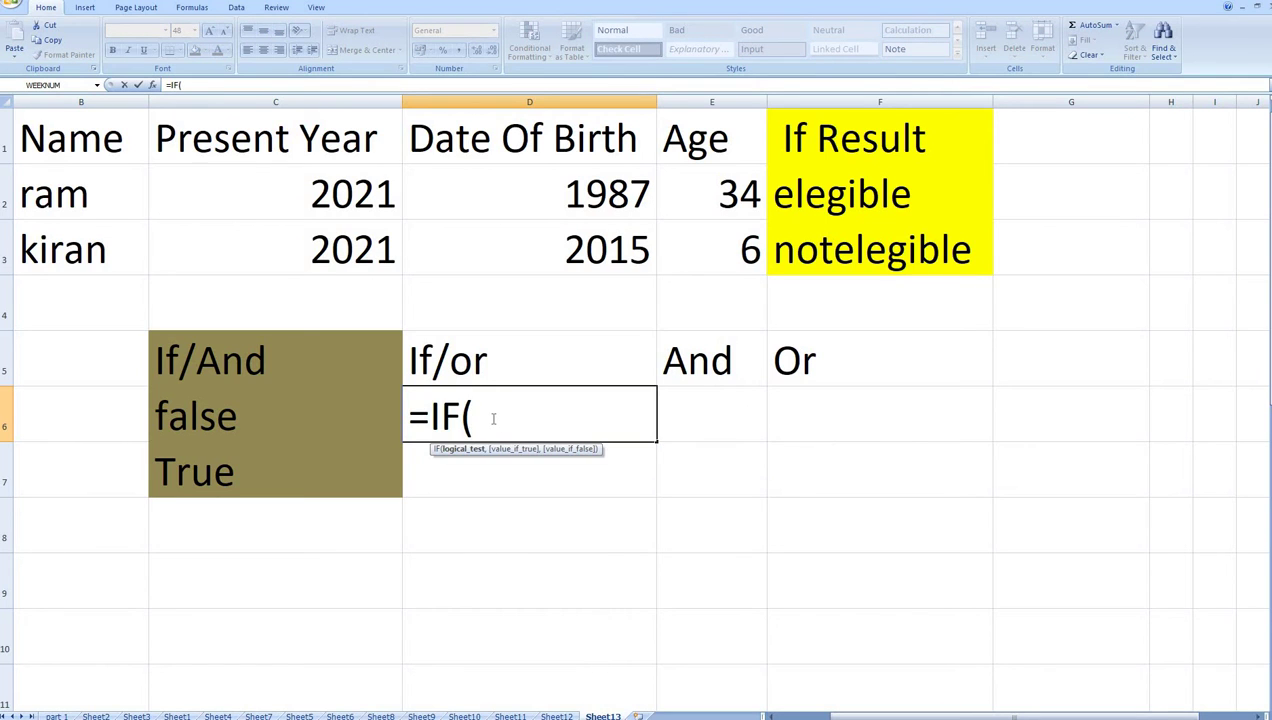
{"action": "type", "text": "or"}
{"action": "key", "text": "Tab"}
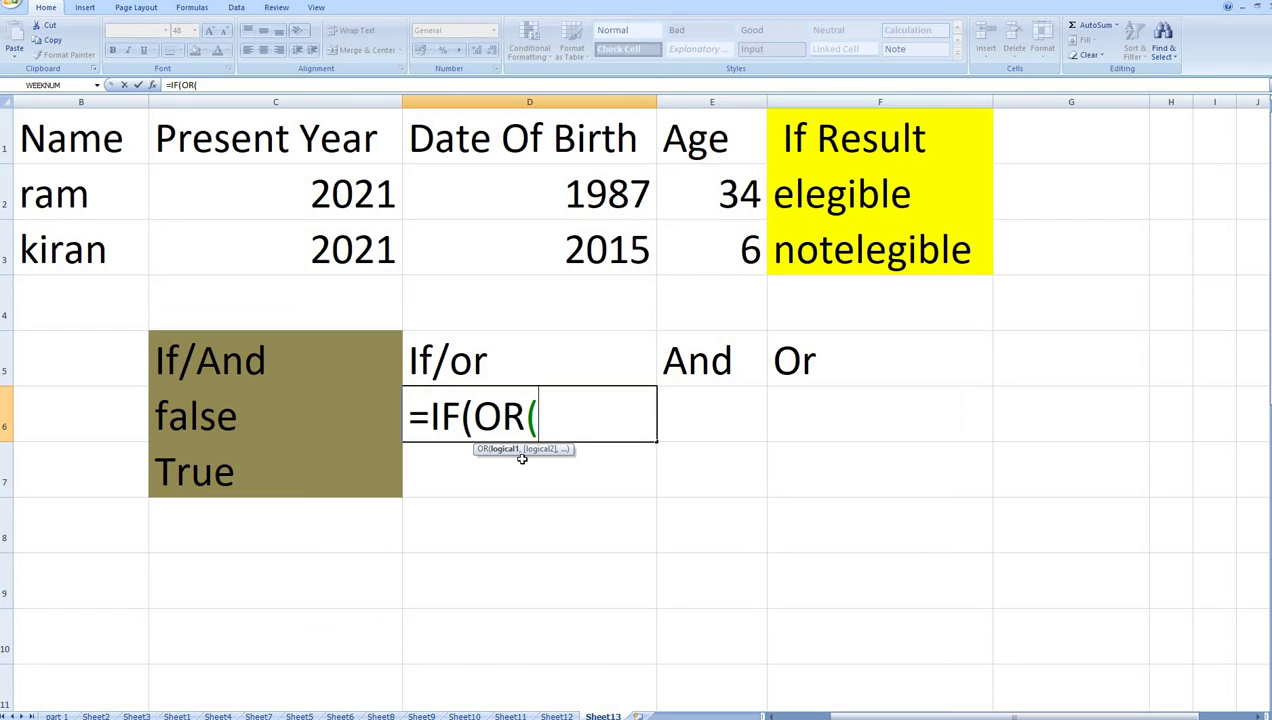
{"action": "left_click", "coordinate": [336, 188]}
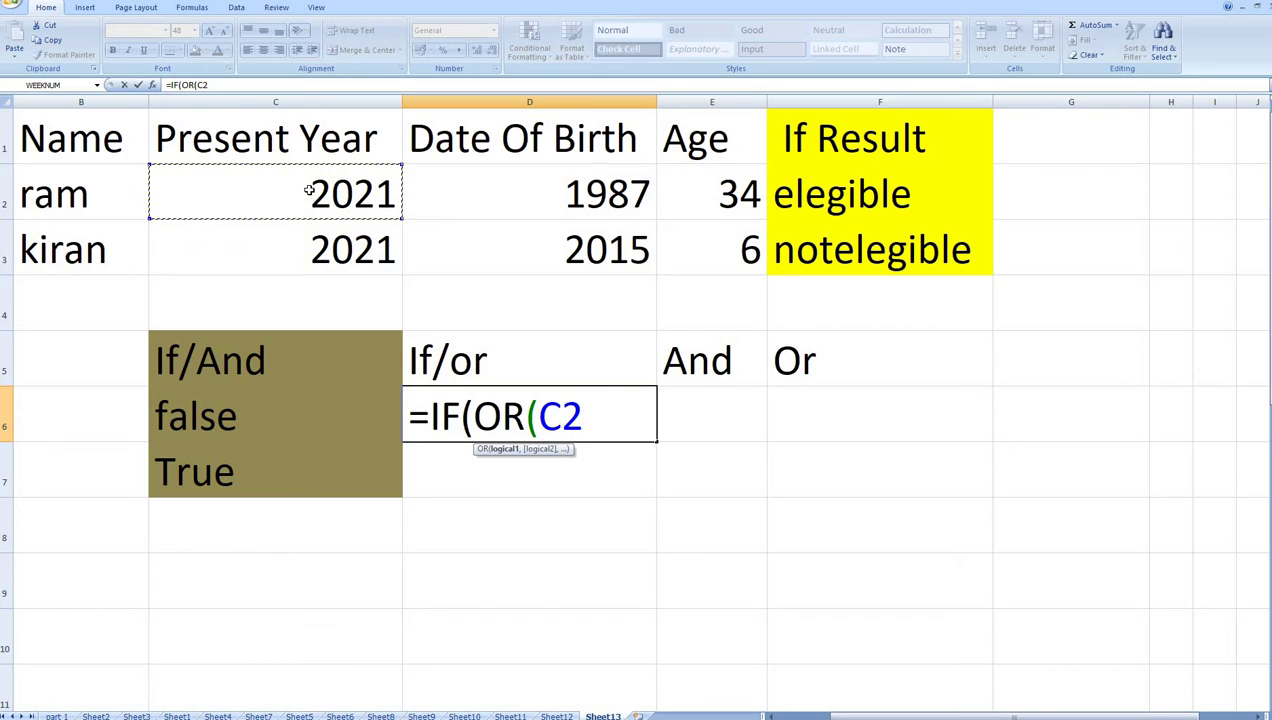
{"action": "type", "text": ">="}
{"action": "type", "text": "2000"}
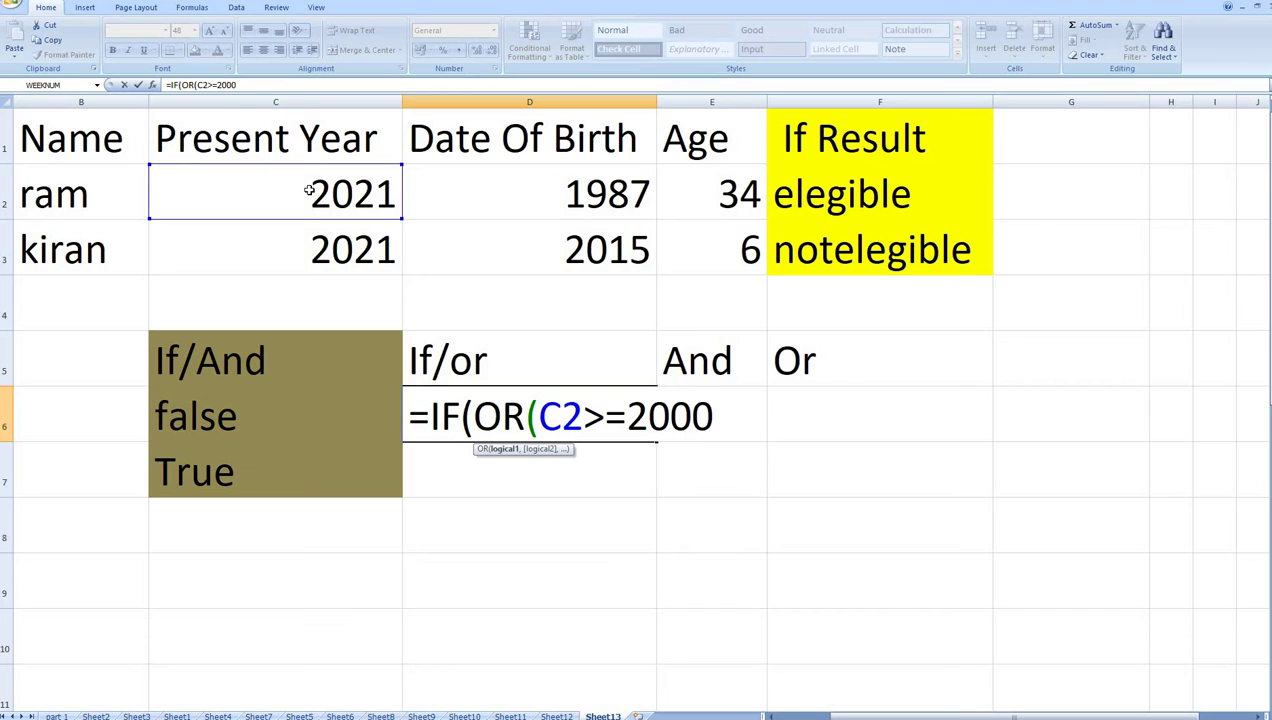
{"action": "type", "text": ","}
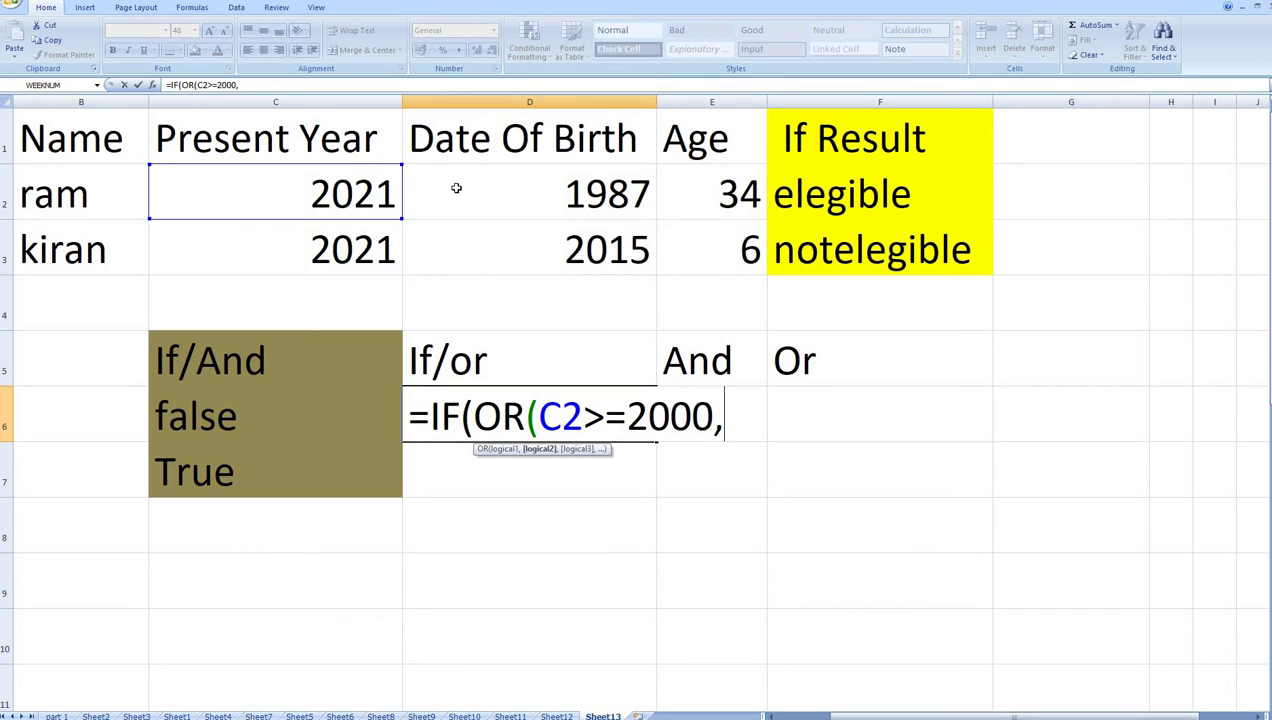
{"action": "left_click", "coordinate": [452, 191]}
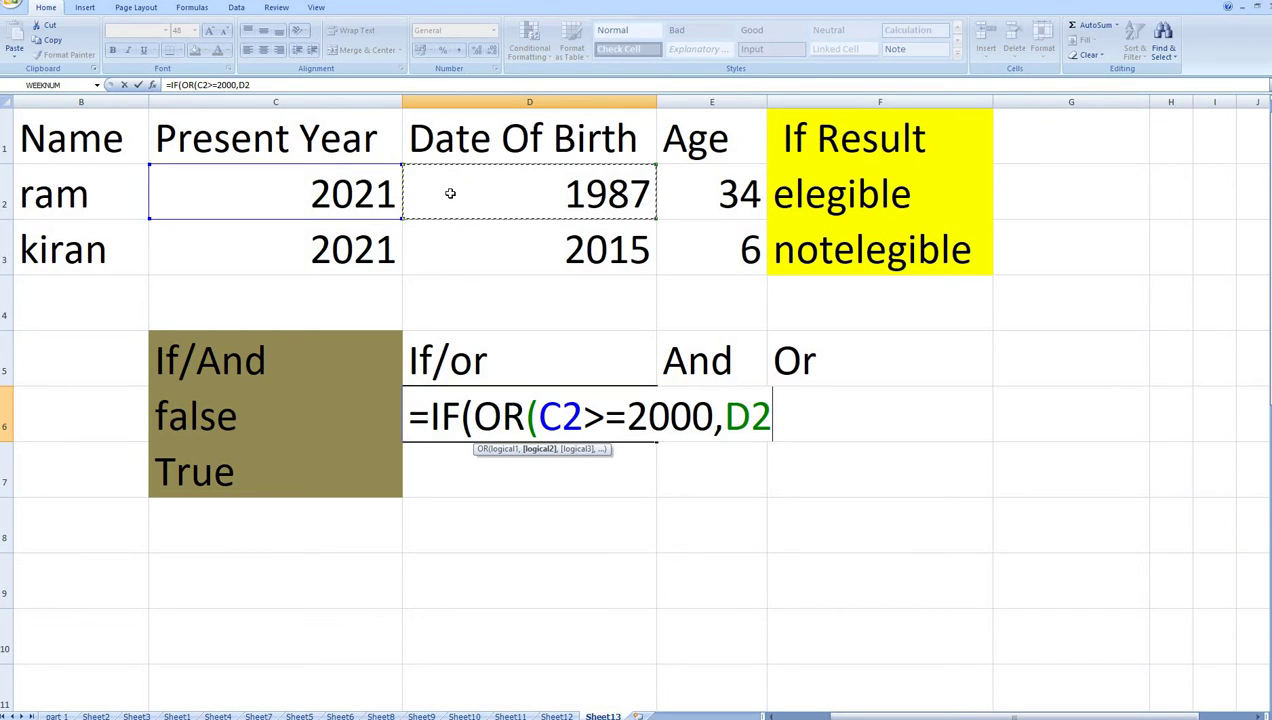
{"action": "type", "text": ">=200"}
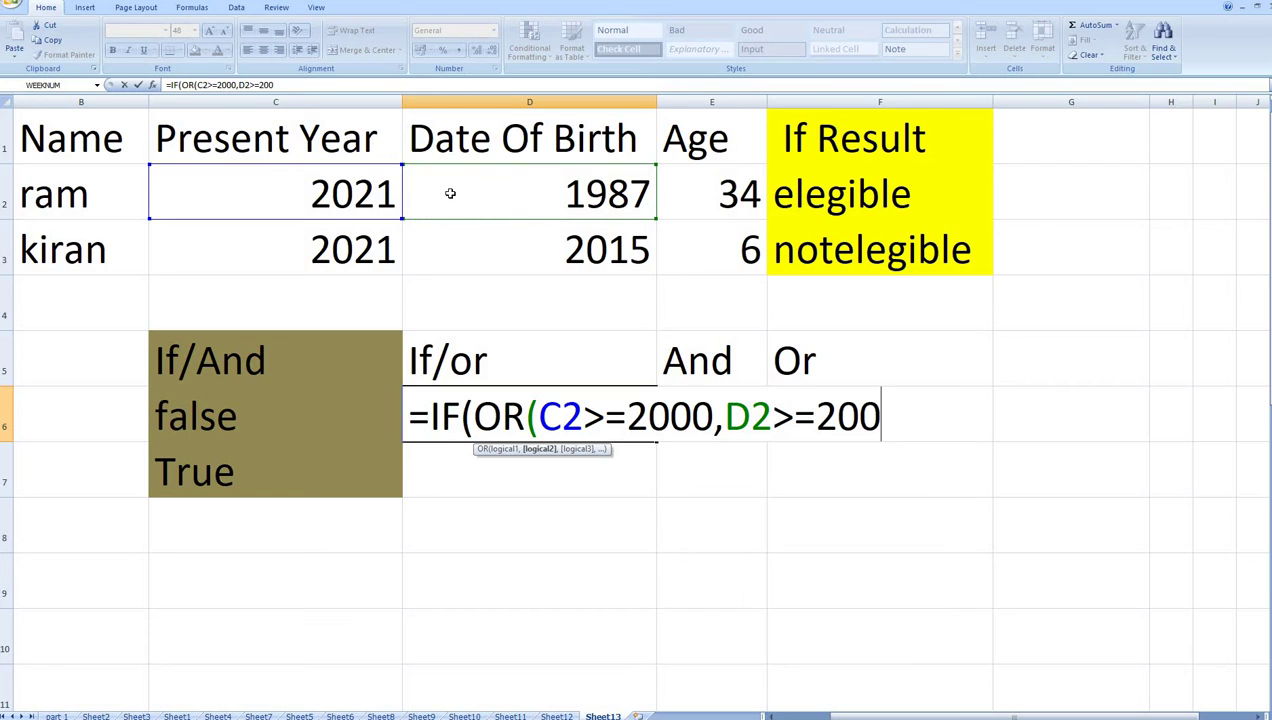
{"action": "type", "text": "0"}
Step: Finish it with ),"True","False")), correcting the lowercase false to False
{"action": "type", "text": ")"}
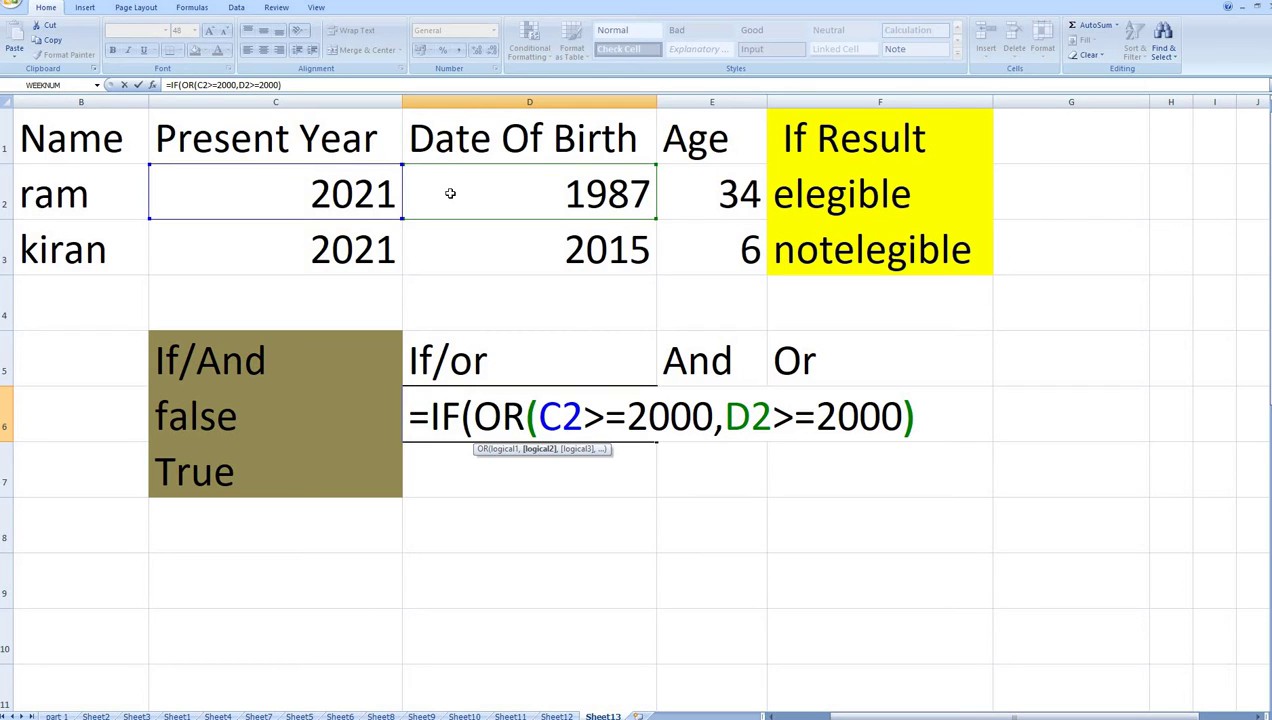
{"action": "type", "text": ",\""}
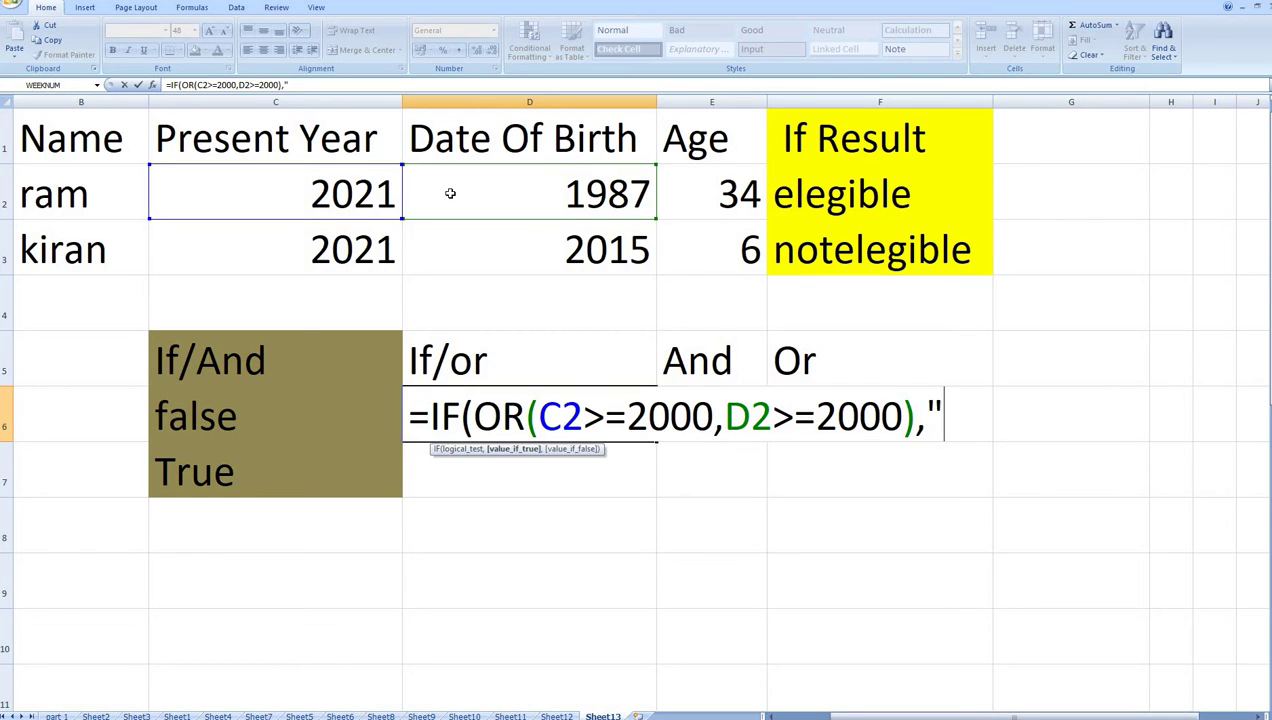
{"action": "type", "text": "Tr"}
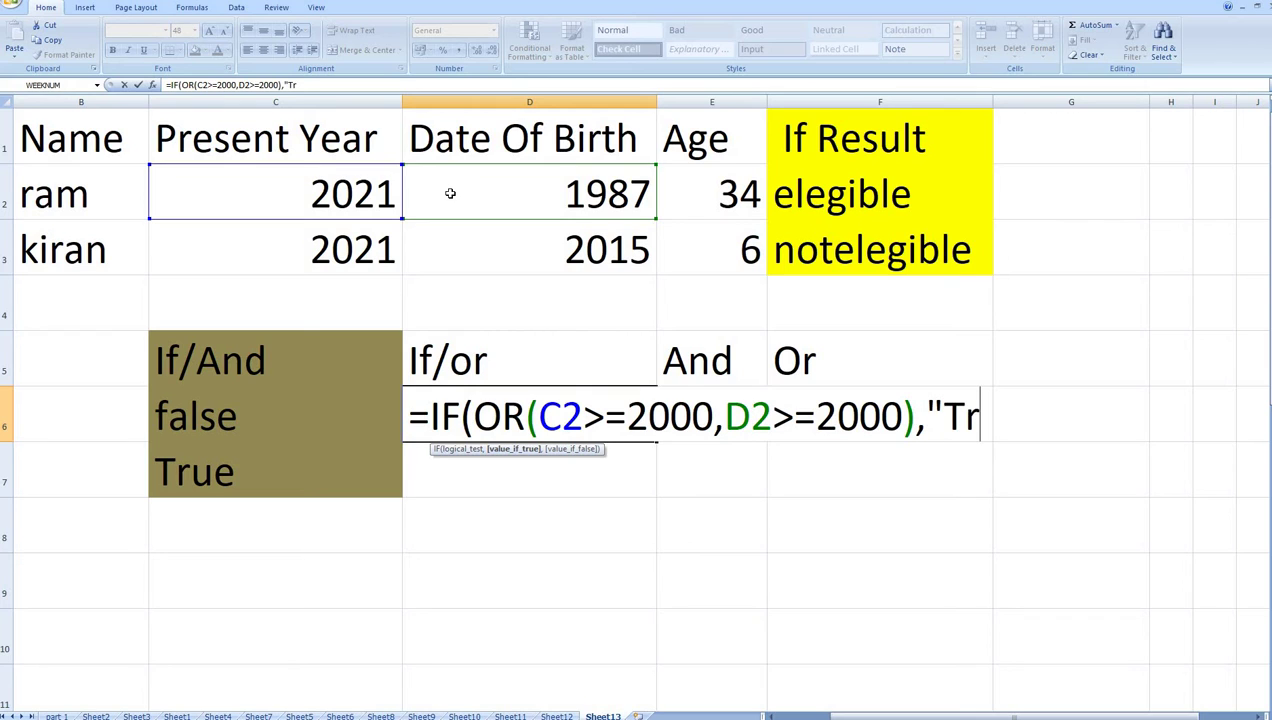
{"action": "type", "text": "ue\""}
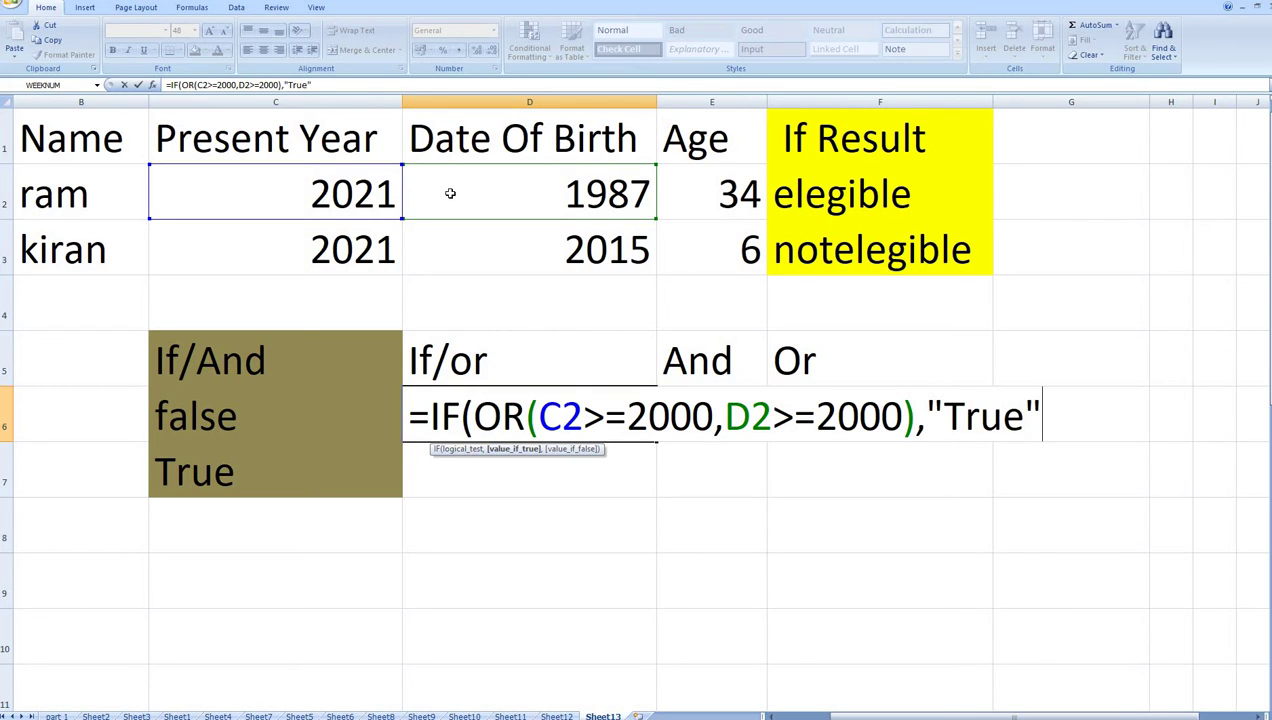
{"action": "type", "text": ",\""}
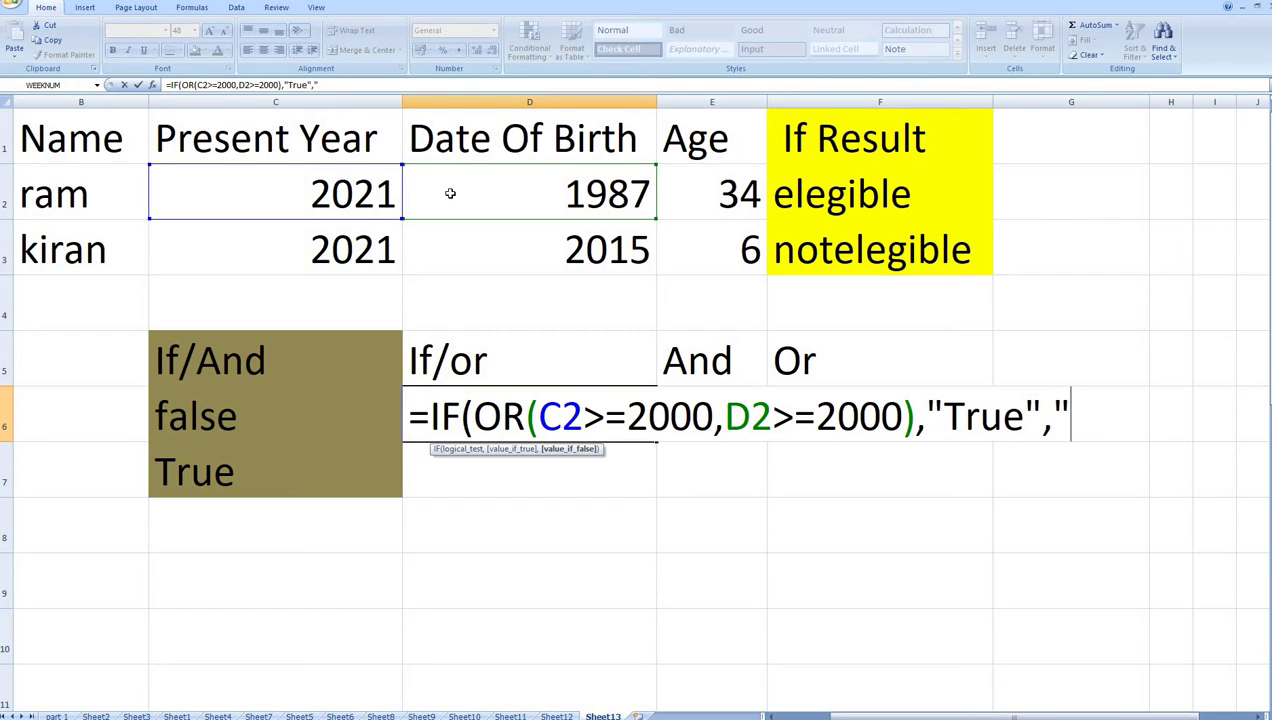
{"action": "type", "text": "fals"}
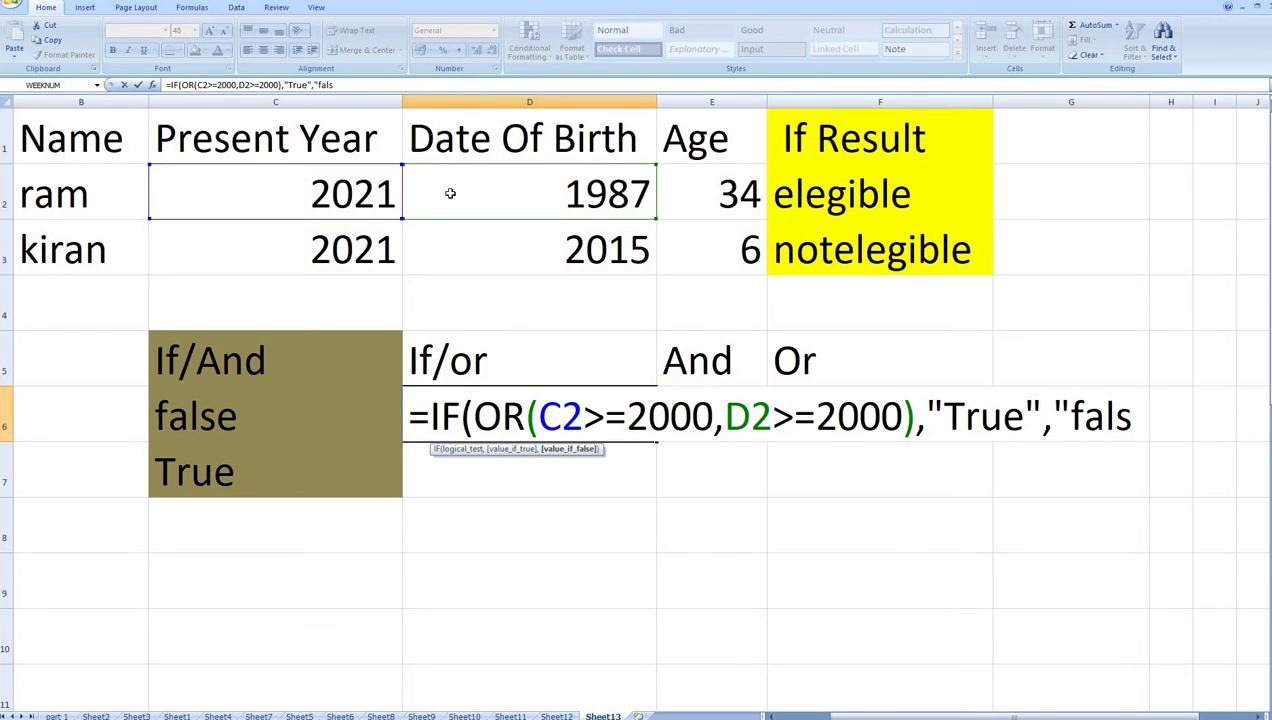
{"action": "type", "text": "e\")"}
{"action": "key", "text": "Left"}
{"action": "key", "text": "Left"}
{"action": "key", "text": "Left"}
{"action": "key", "text": "BackSpace"}
{"action": "type", "text": "F"}
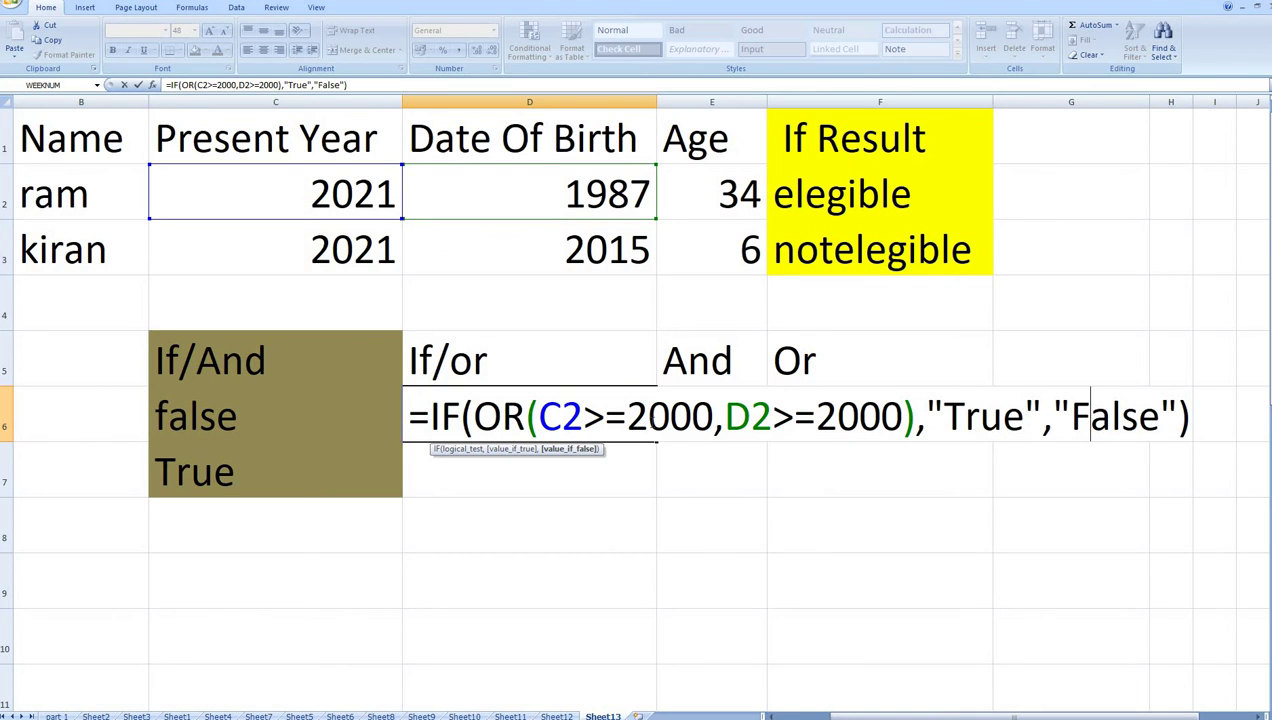
Step: Enter the IF/OR formula in D6 and fill it down to D7, both showing True
{"action": "key", "text": "ctrl+Return"}
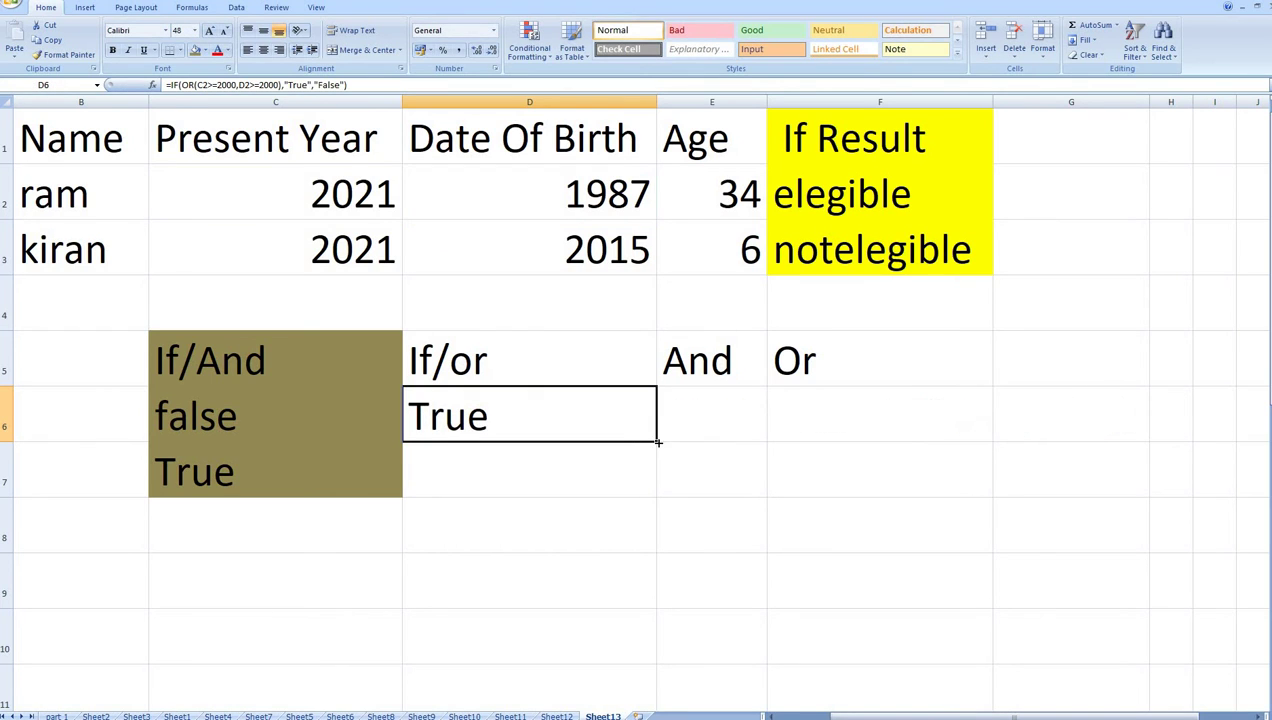
{"action": "left_click_drag", "start_coordinate": [658, 453], "coordinate": [659, 485]}
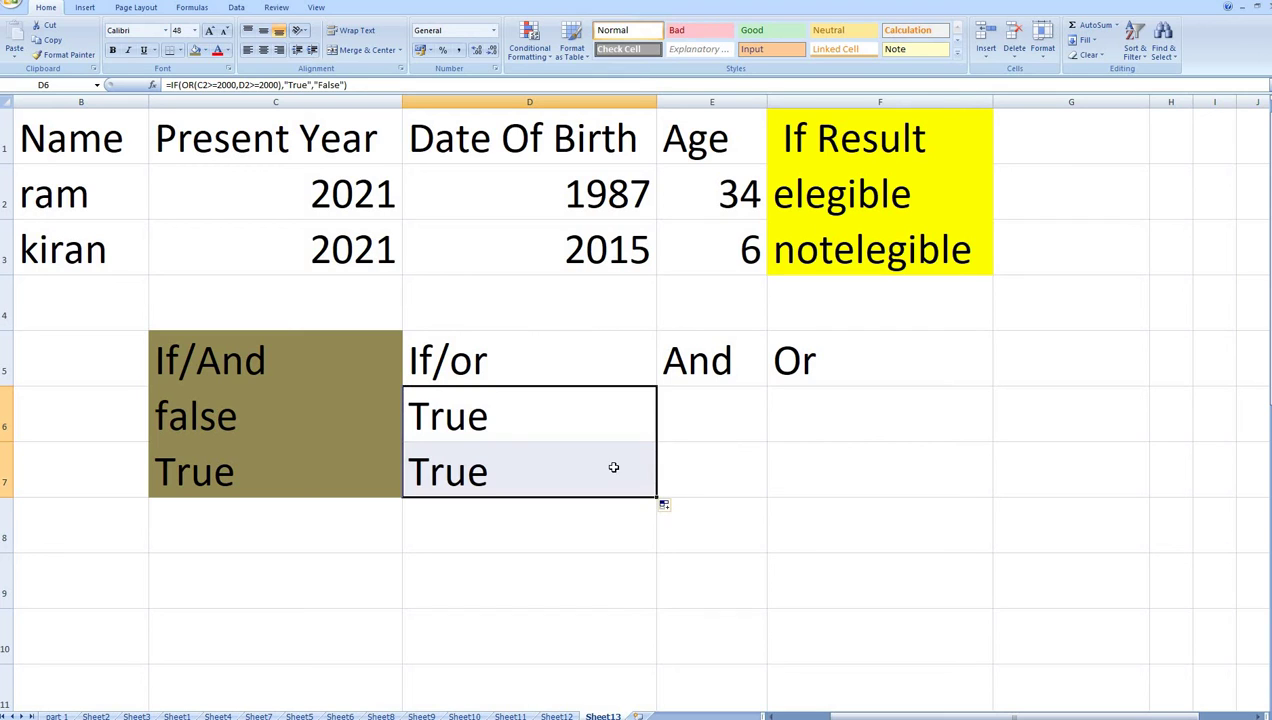
{"action": "left_click", "coordinate": [613, 460]}
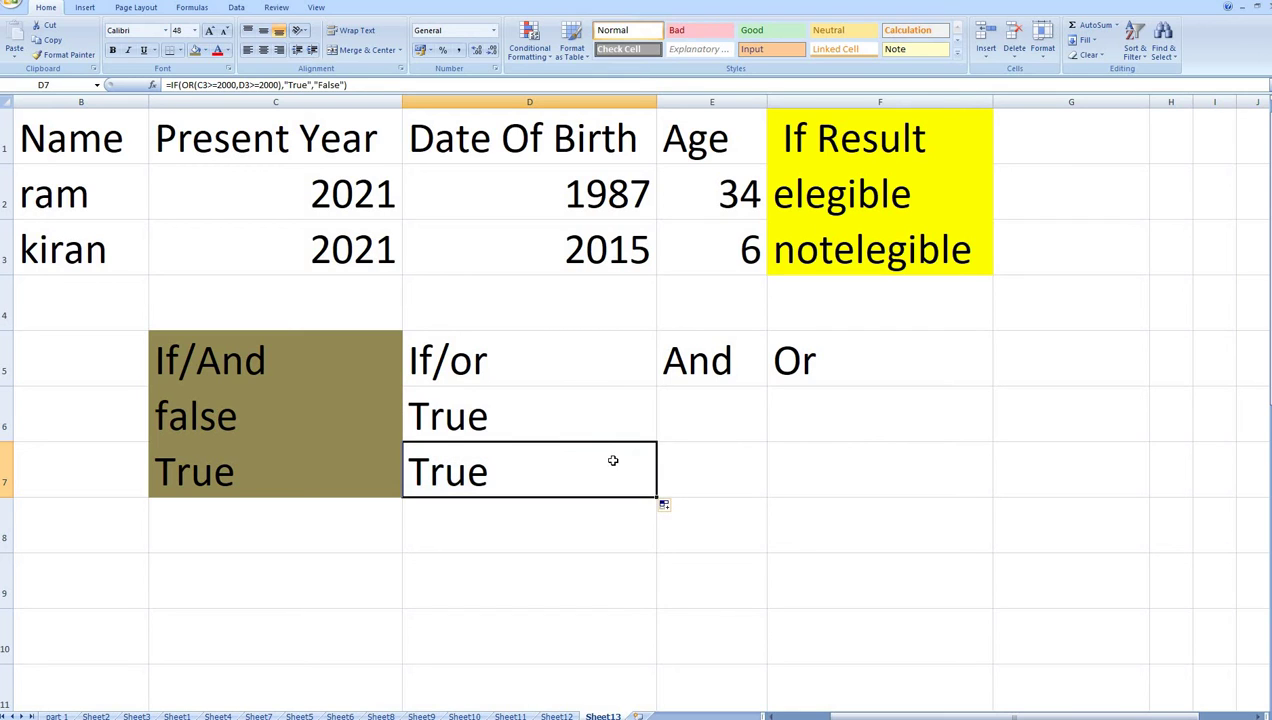
{"action": "left_click", "coordinate": [319, 192]}
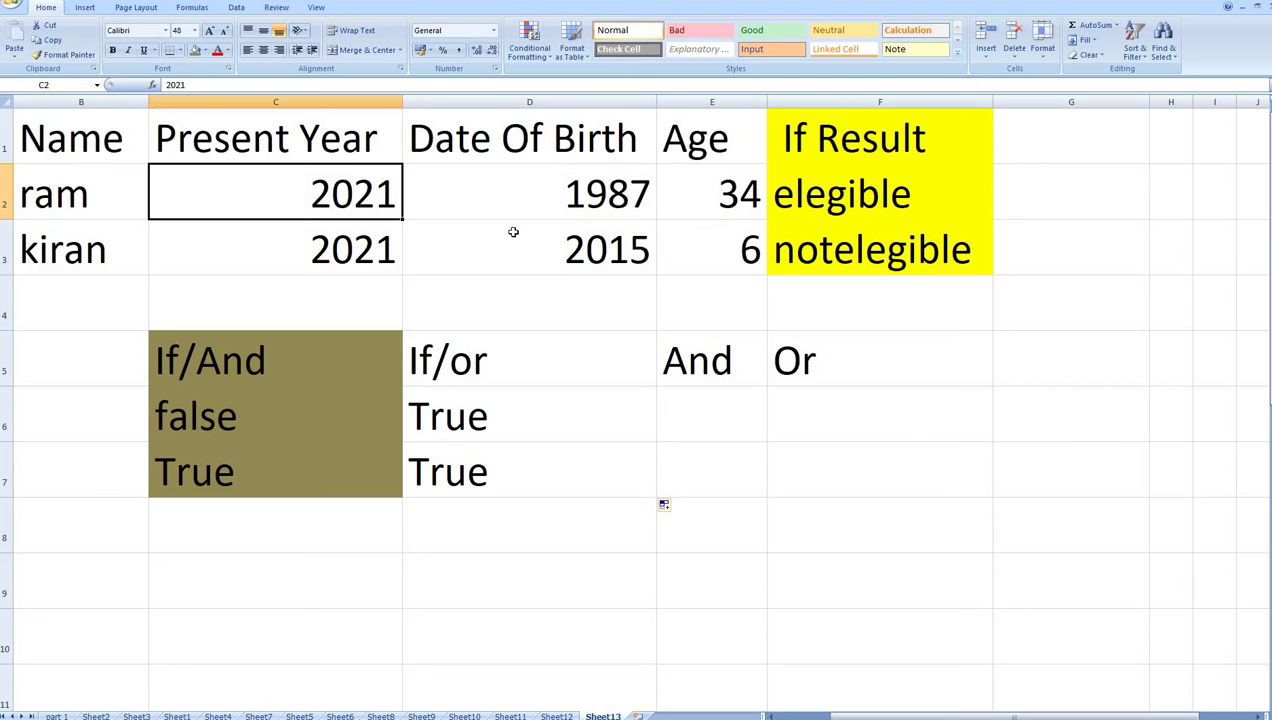
Step: Verify D7's copied formula against the years in C2, D2, C3 and D3
{"action": "left_click", "coordinate": [543, 201]}
{"action": "left_click", "coordinate": [370, 243]}
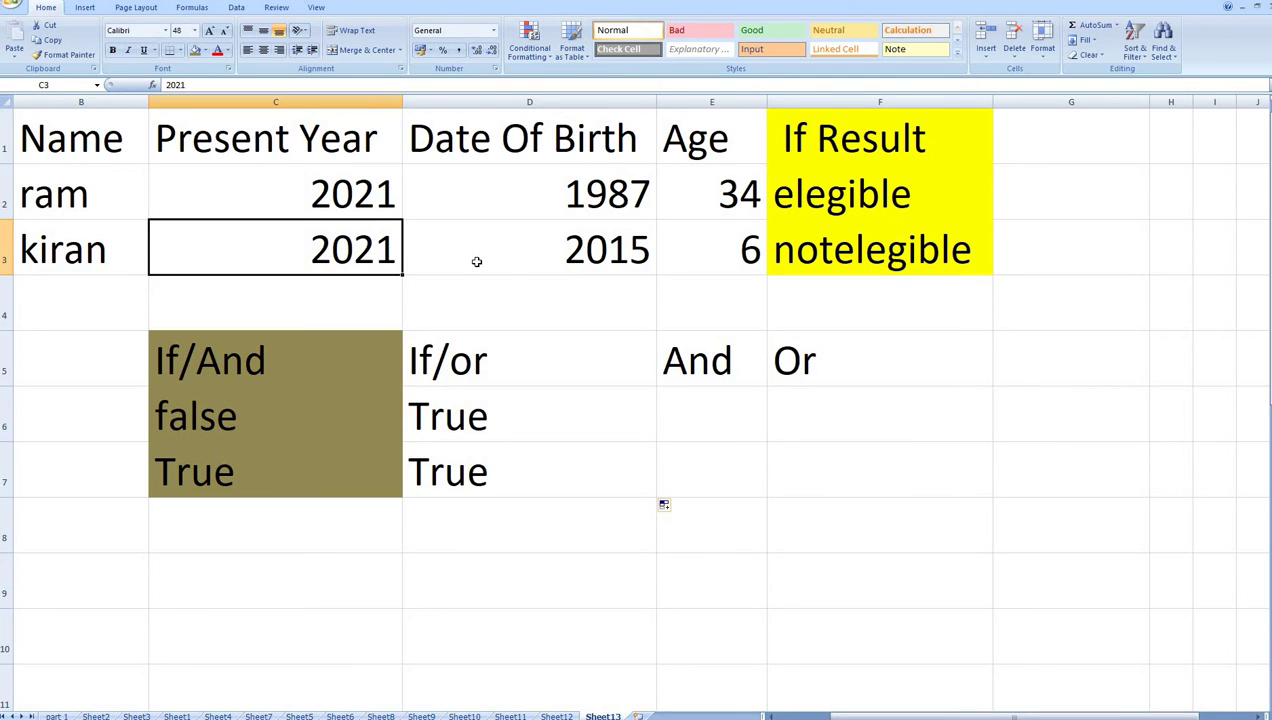
{"action": "left_click", "coordinate": [500, 268]}
{"action": "left_click", "coordinate": [476, 469]}
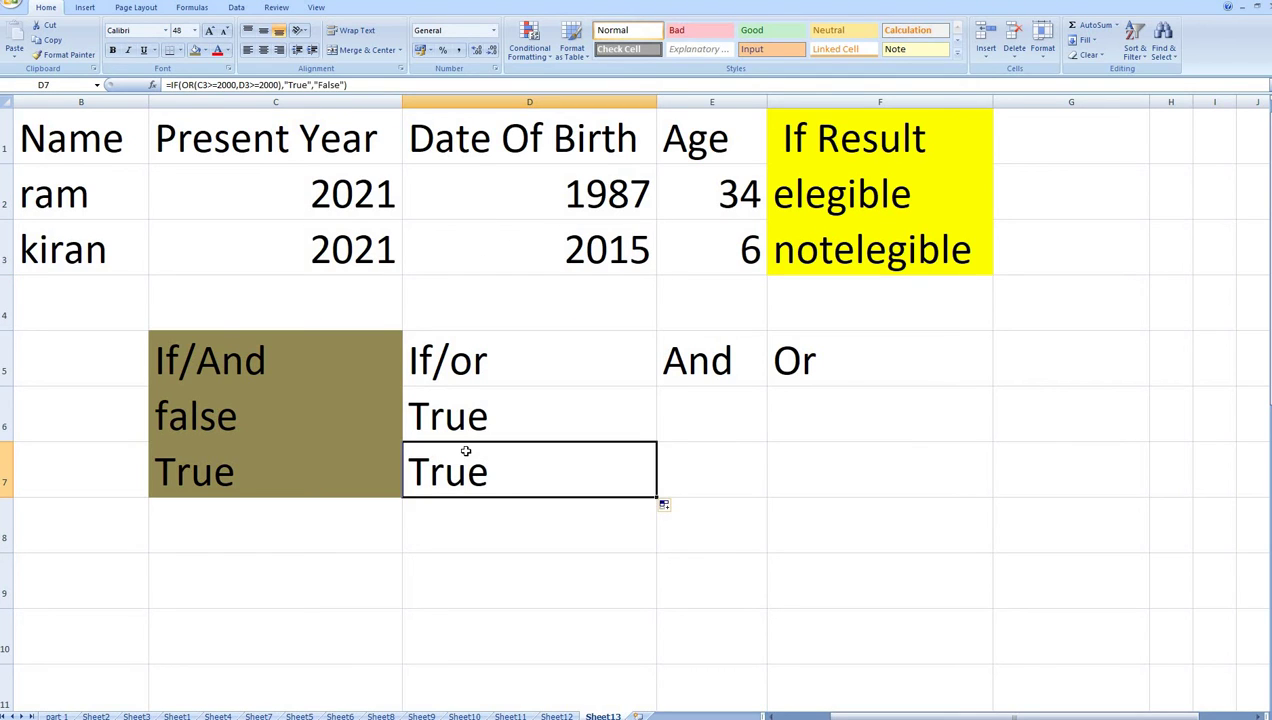
{"action": "left_click", "coordinate": [380, 205]}
{"action": "left_click", "coordinate": [493, 205]}
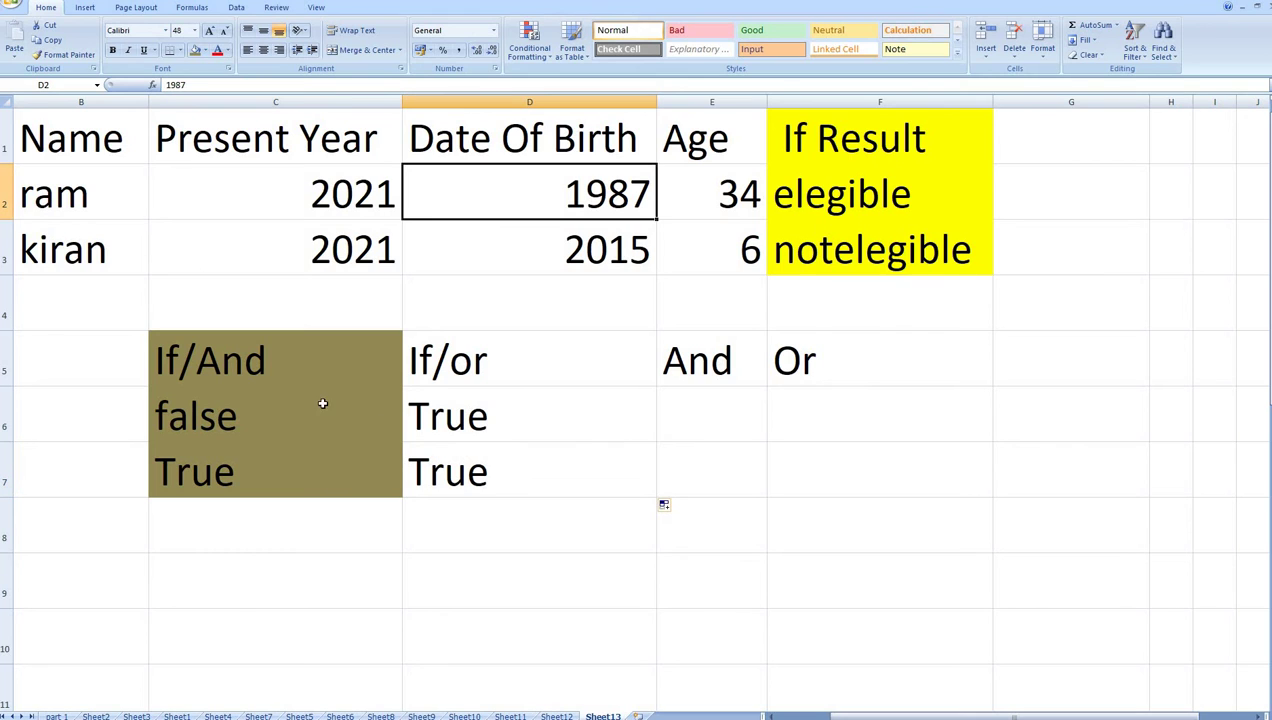
Step: Compare the IF/AND formulas in C6:C7 with the IF/OR formulas in D6:D7
{"action": "left_click", "coordinate": [262, 430]}
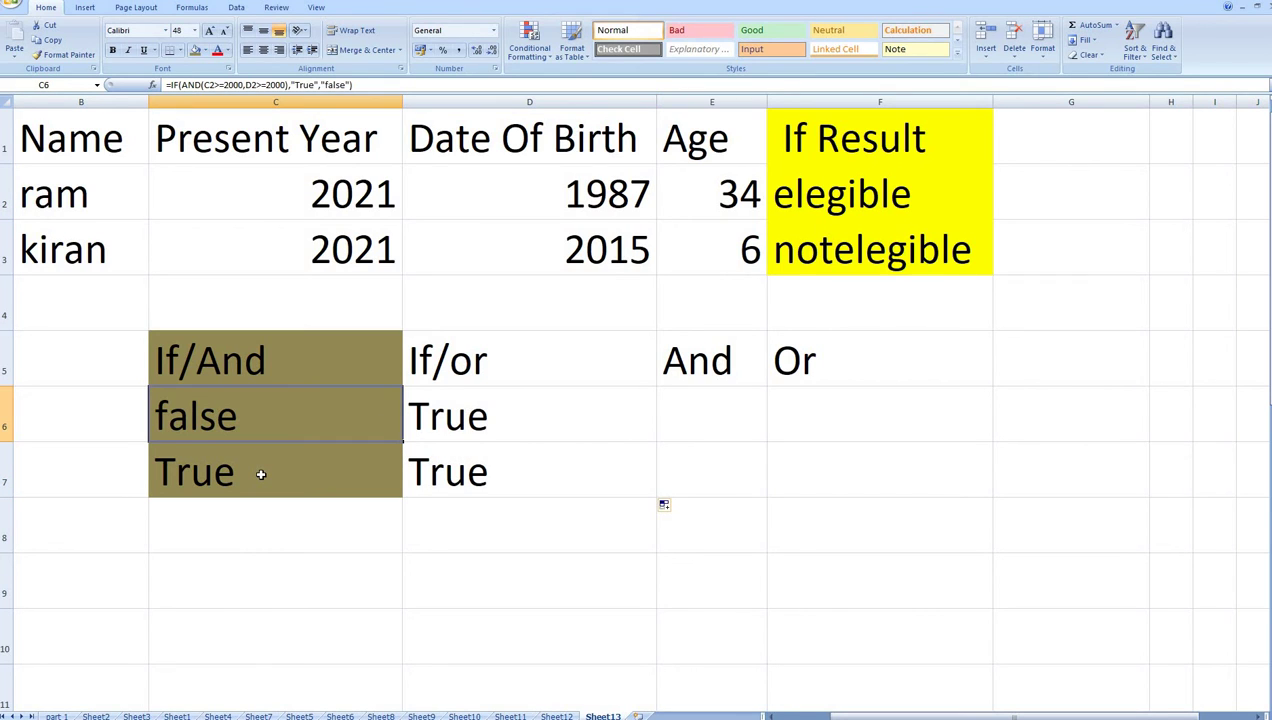
{"action": "left_click", "coordinate": [260, 475]}
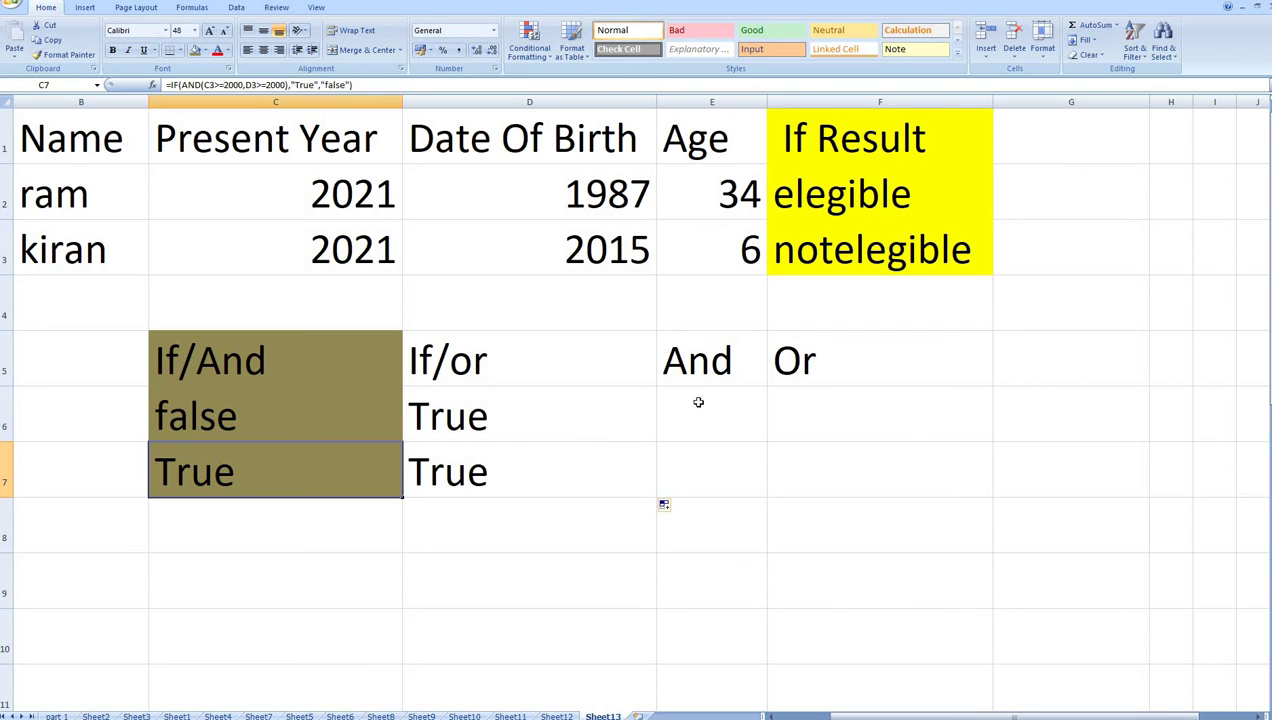
{"action": "left_click", "coordinate": [537, 421]}
{"action": "left_click", "coordinate": [538, 458]}
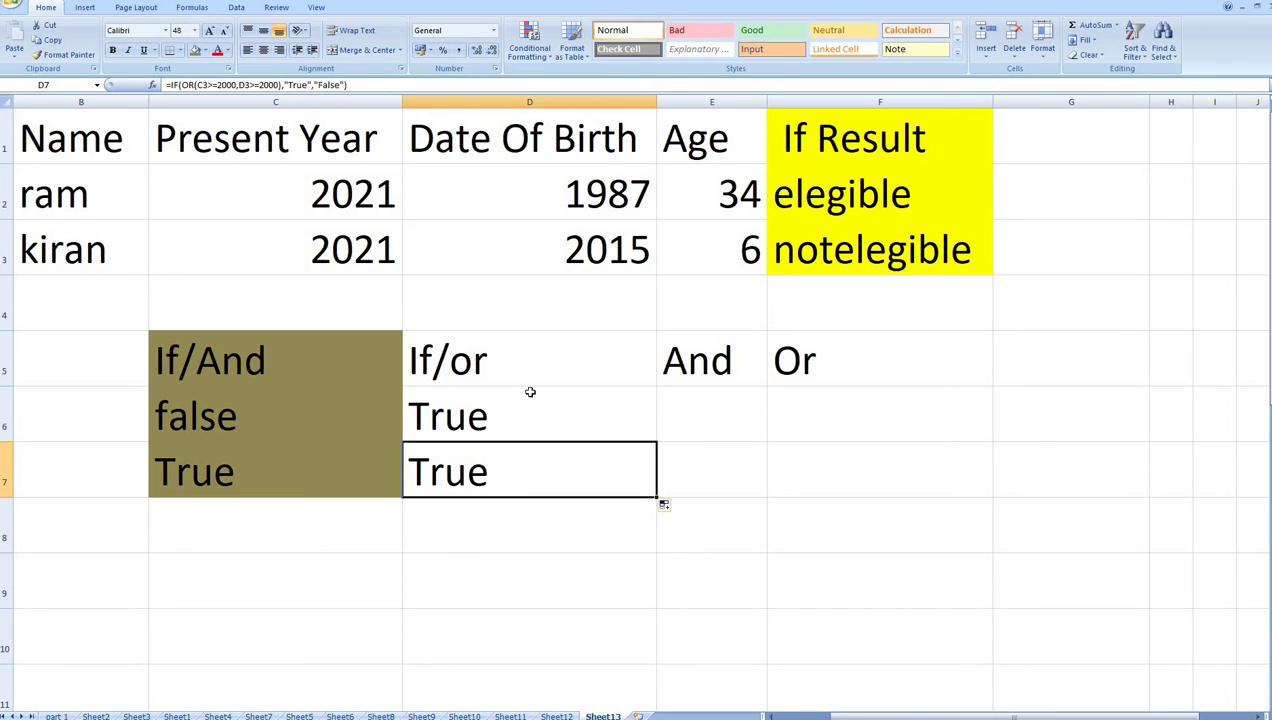
{"action": "left_click", "coordinate": [692, 410]}
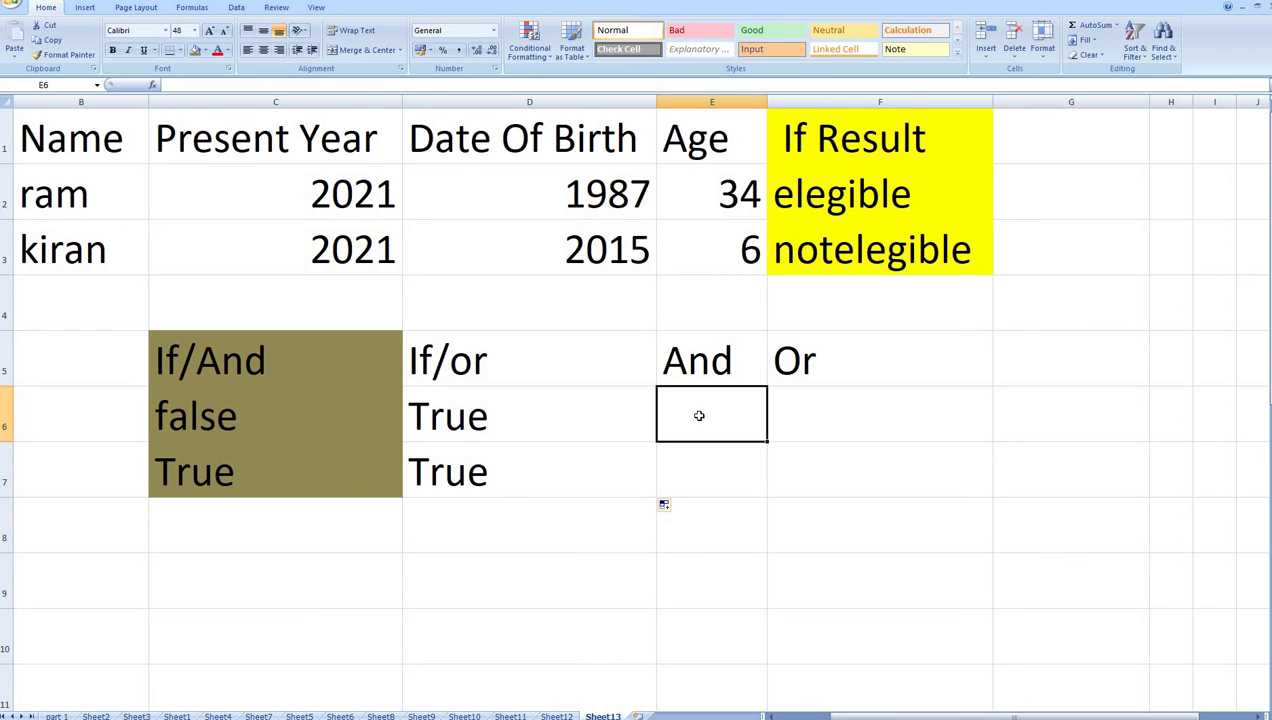
Step: Enter an AND formula in E6 testing whether B2 equals the first person's name, giving TRUE
{"action": "type", "text": "=a"}
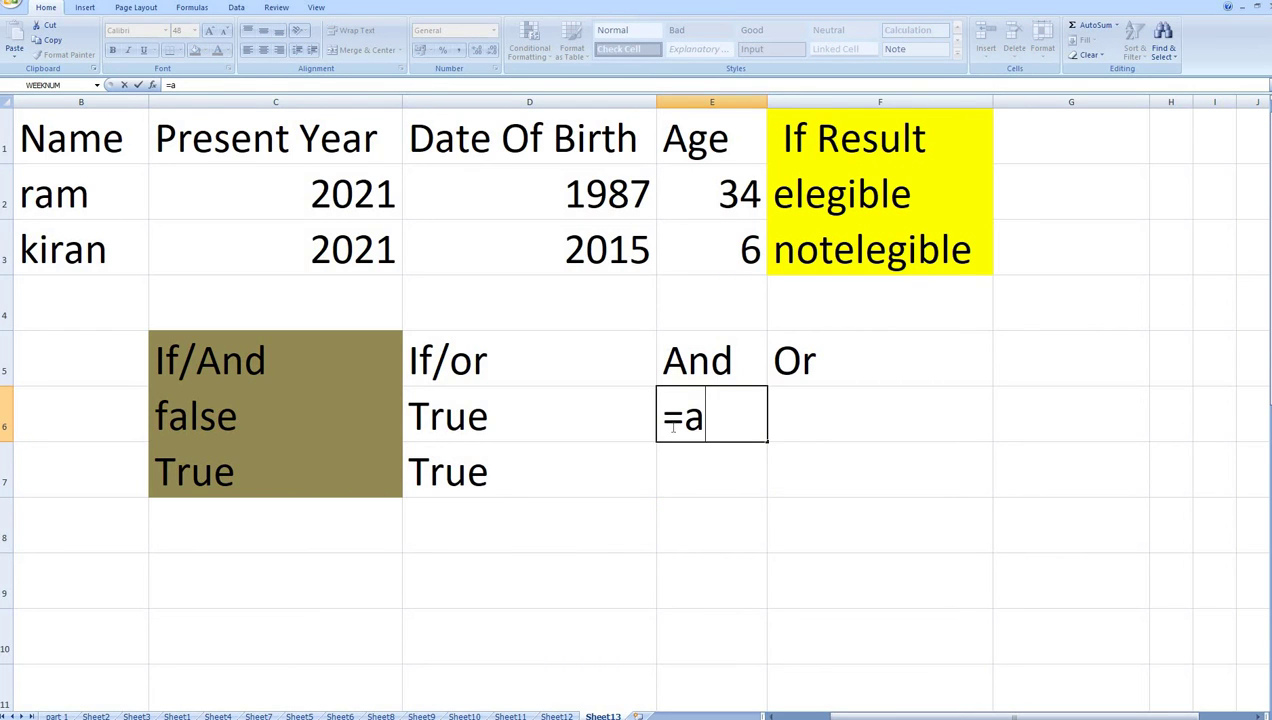
{"action": "type", "text": "nd"}
{"action": "key", "text": "Tab"}
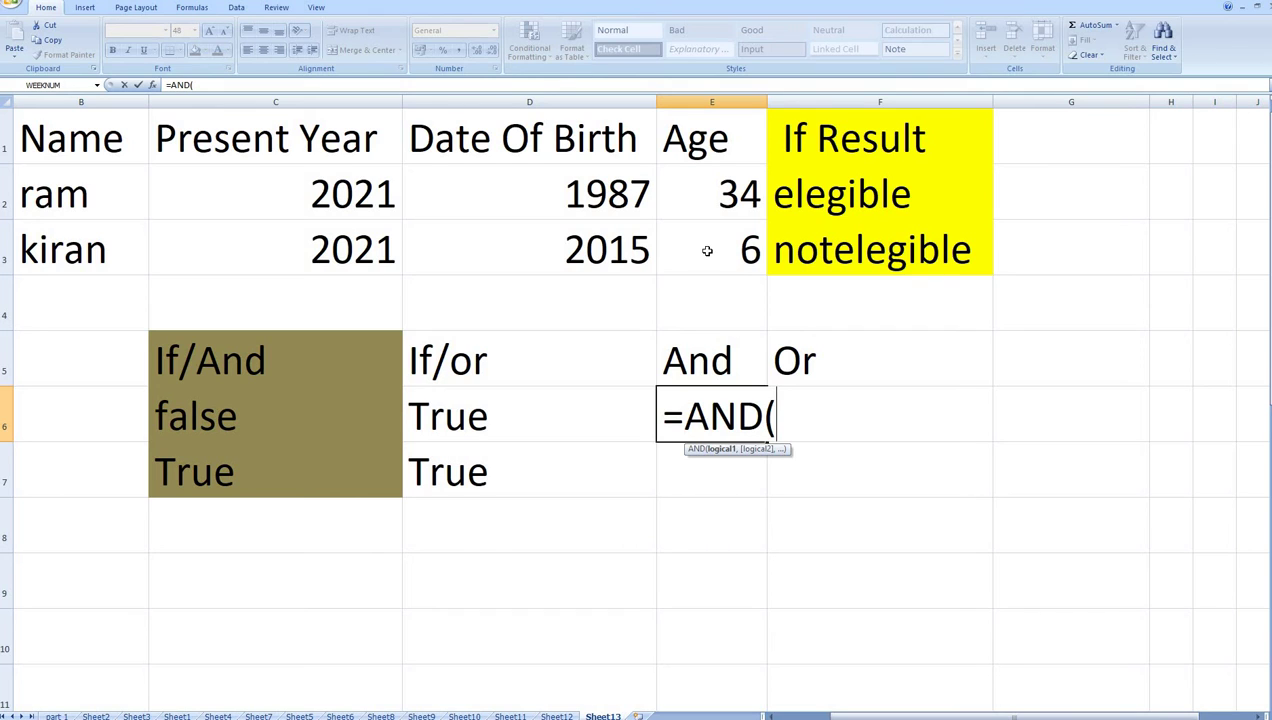
{"action": "left_click", "coordinate": [92, 194]}
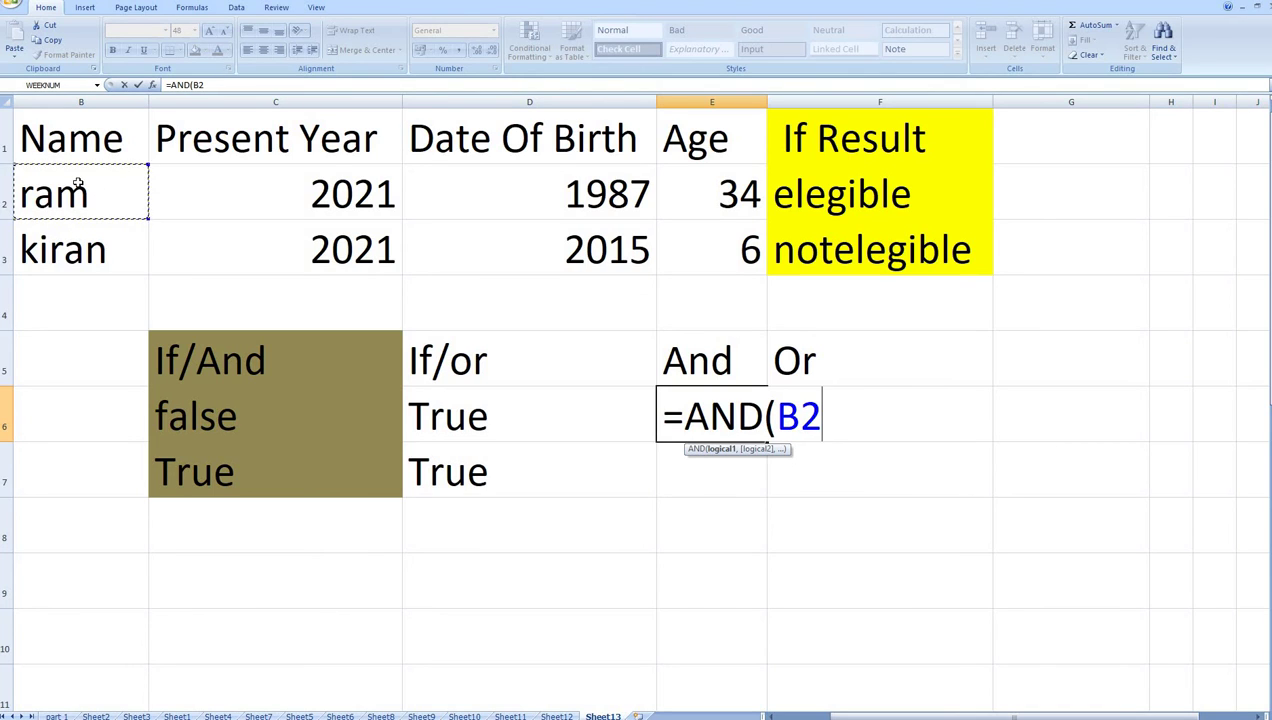
{"action": "type", "text": "=\""}
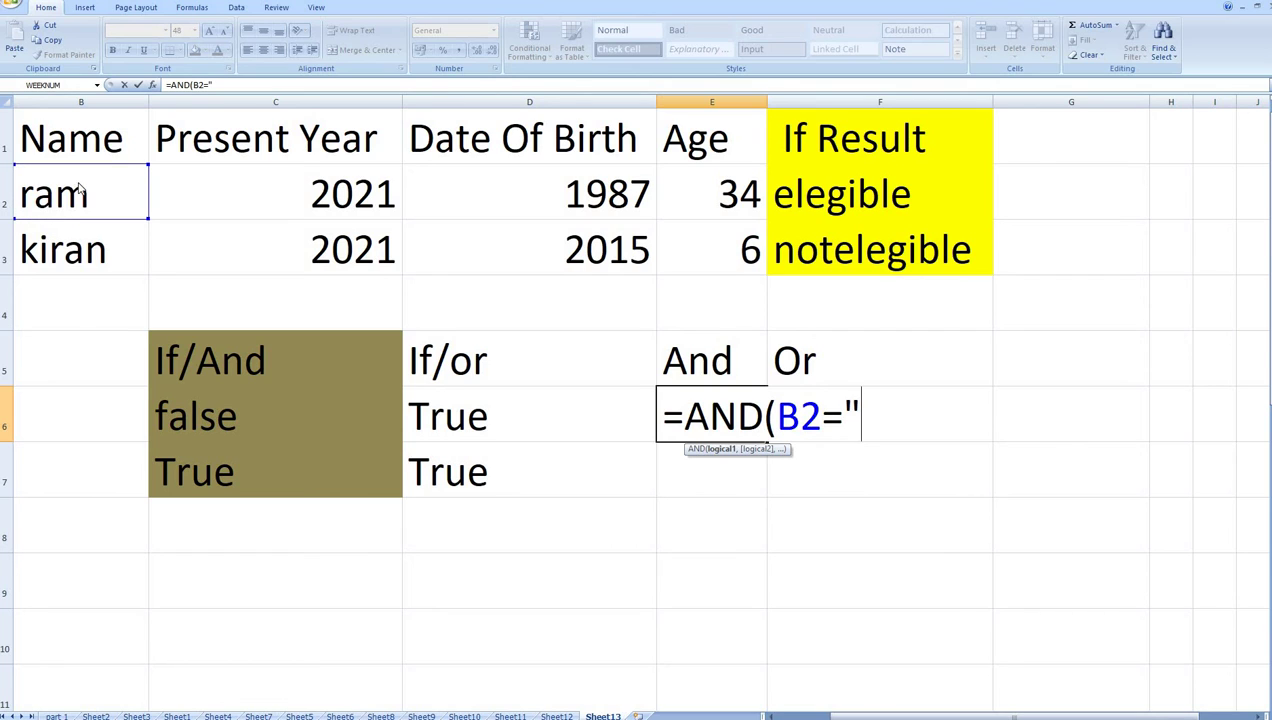
{"action": "type", "text": "r"}
{"action": "type", "text": "am\""}
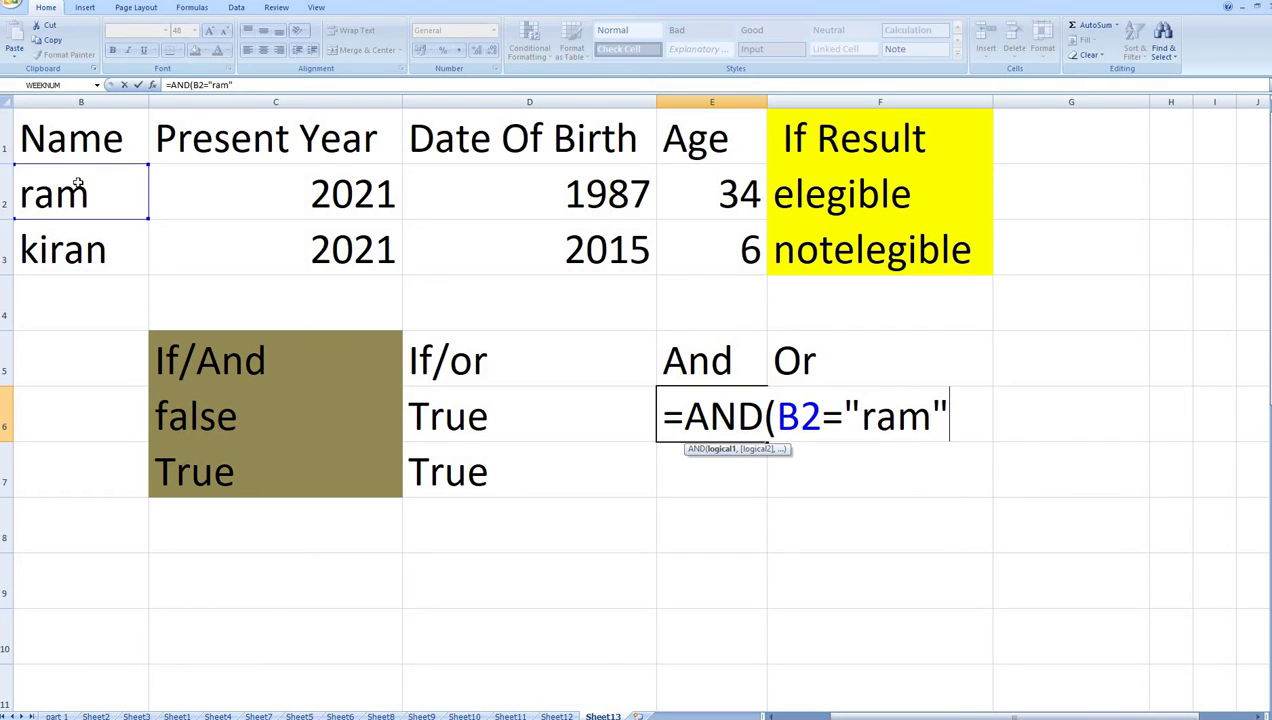
{"action": "type", "text": ")"}
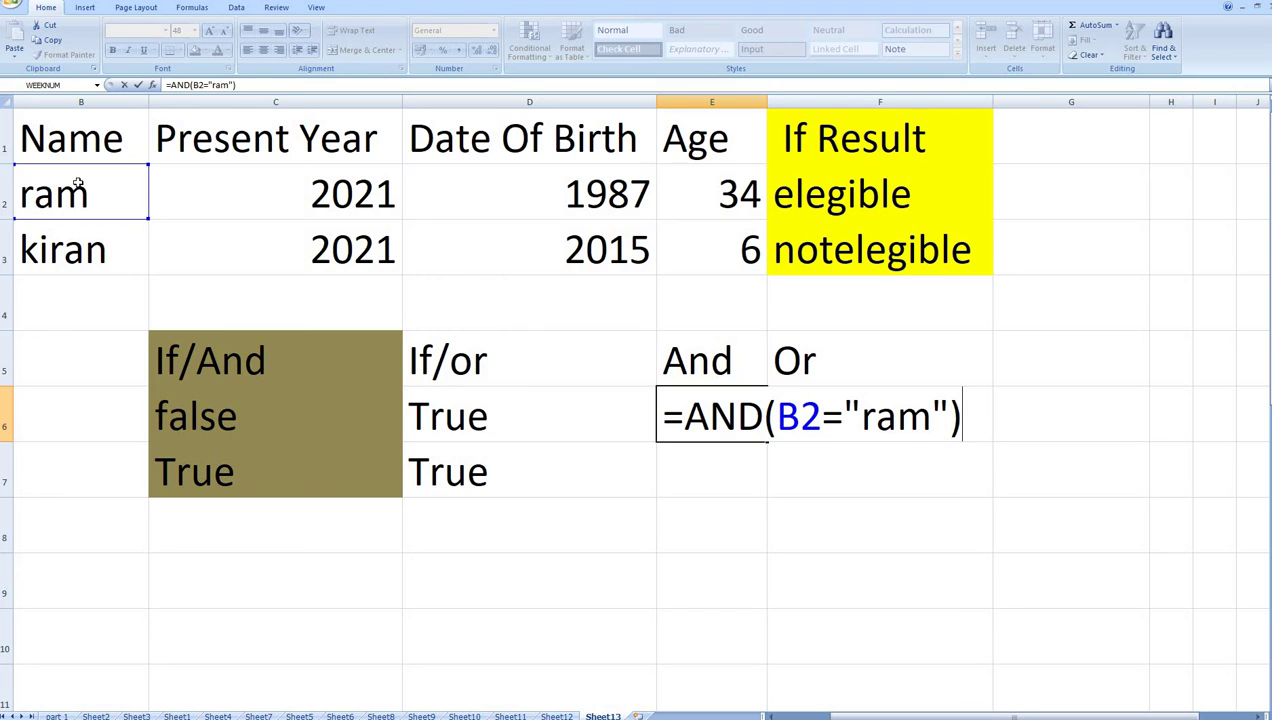
{"action": "key", "text": "Return"}
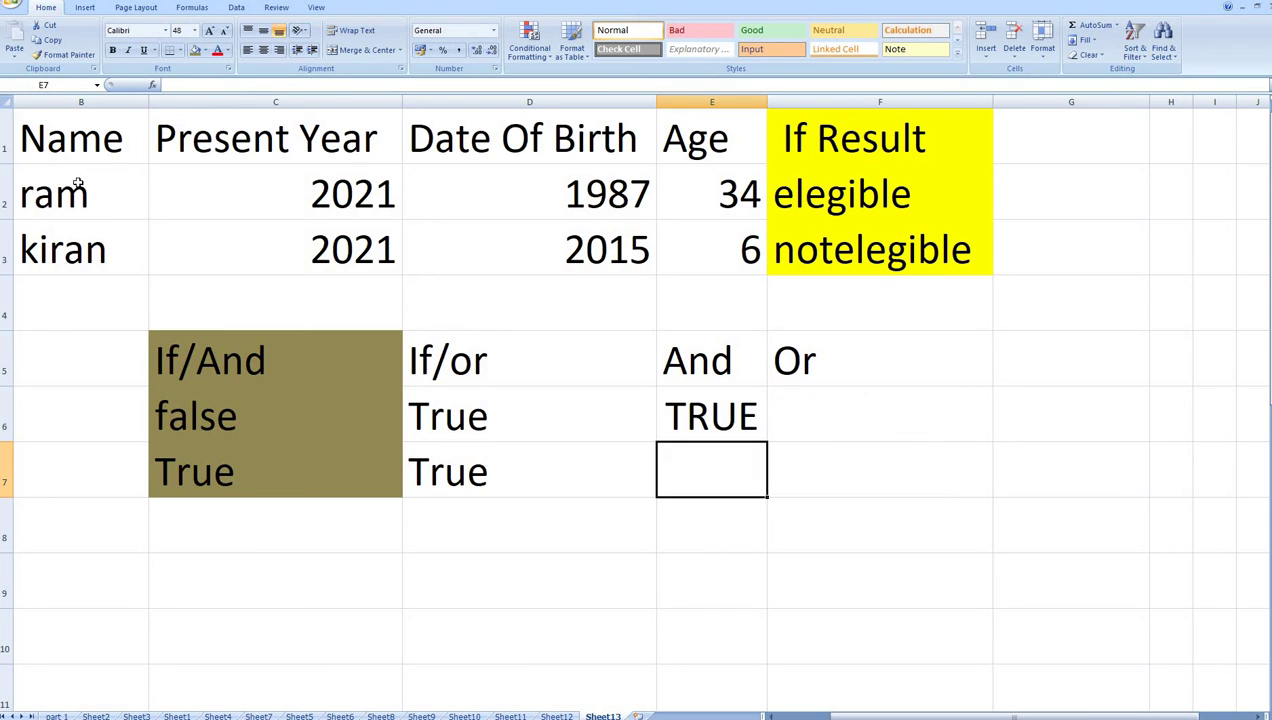
Step: Fill the AND formula down to E7 and widen column E so FALSE shows
{"action": "left_click", "coordinate": [696, 420]}
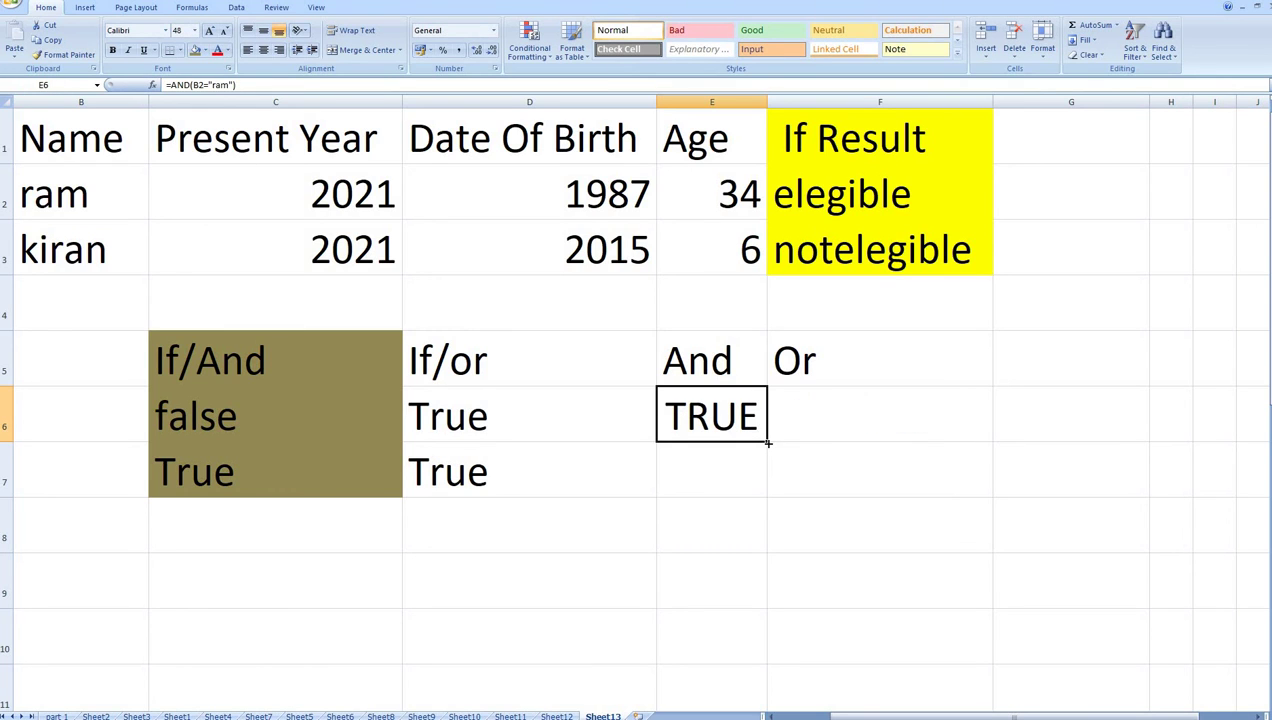
{"action": "left_click_drag", "start_coordinate": [768, 443], "coordinate": [769, 480]}
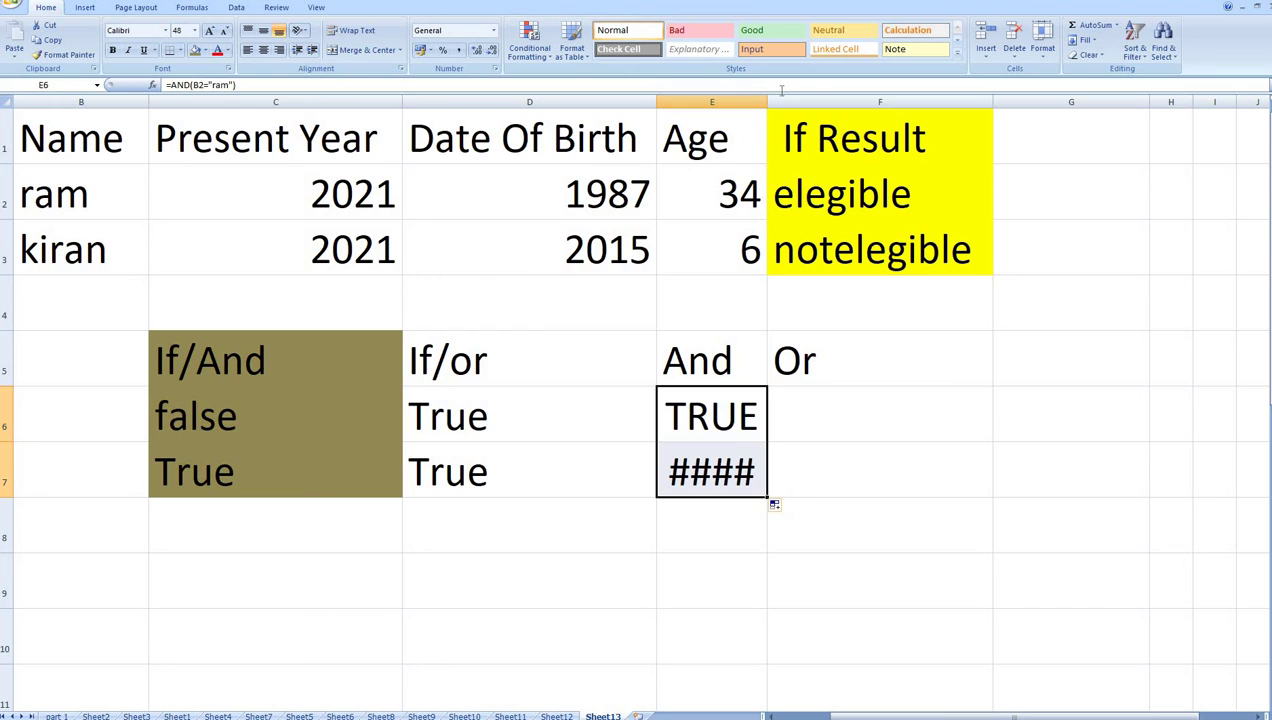
{"action": "left_click_drag", "start_coordinate": [786, 106], "coordinate": [800, 106]}
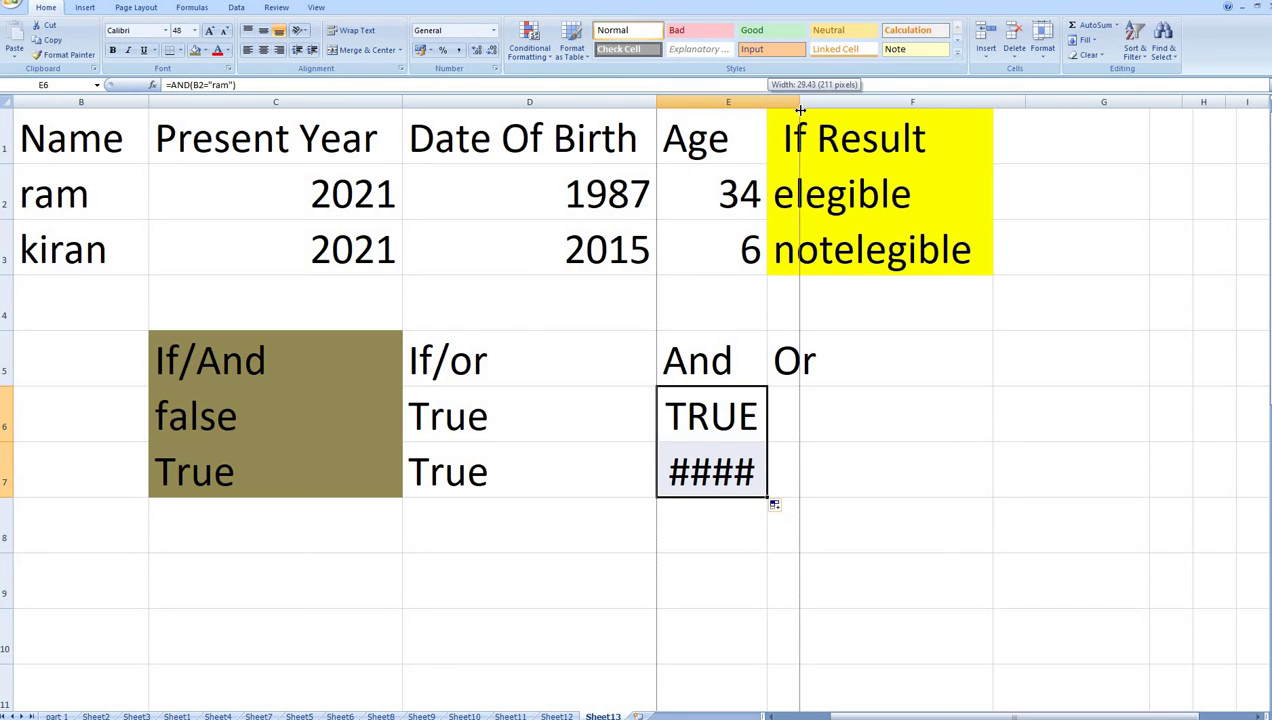
{"action": "left_click", "coordinate": [834, 470]}
Step: Review the E6 and E7 And results against the second name in B3
{"action": "left_click", "coordinate": [772, 428]}
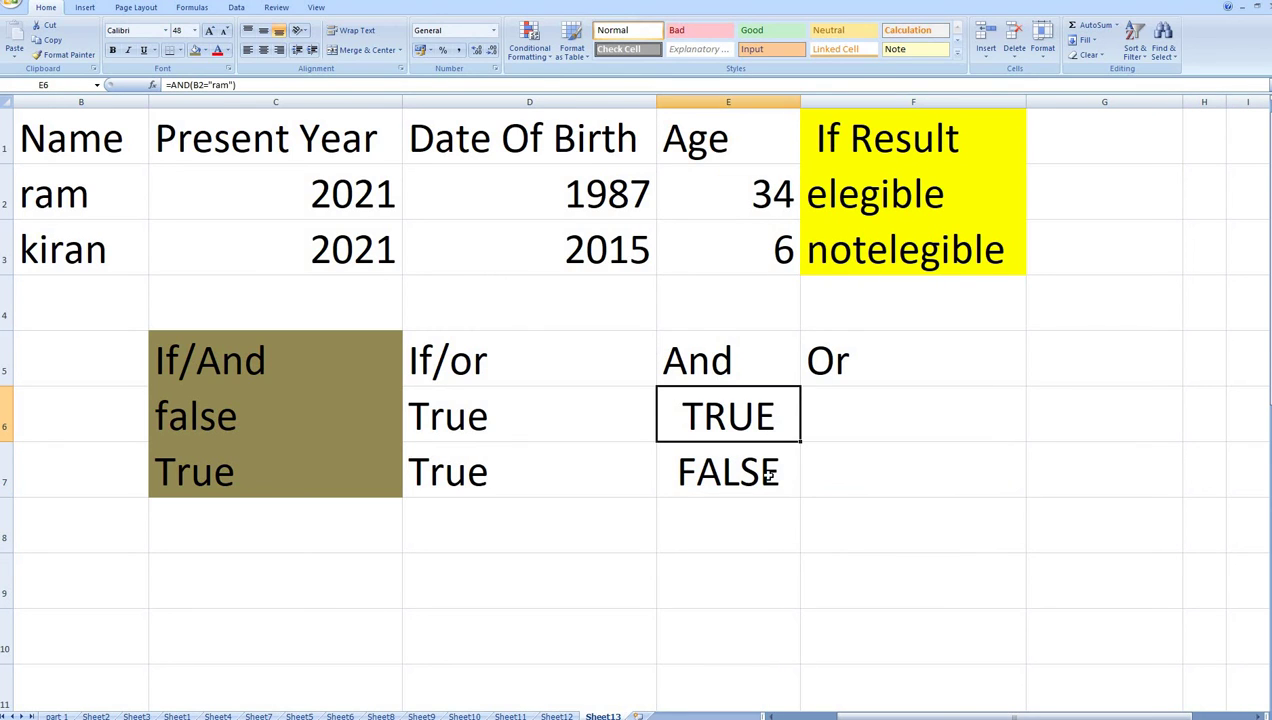
{"action": "left_click", "coordinate": [770, 477]}
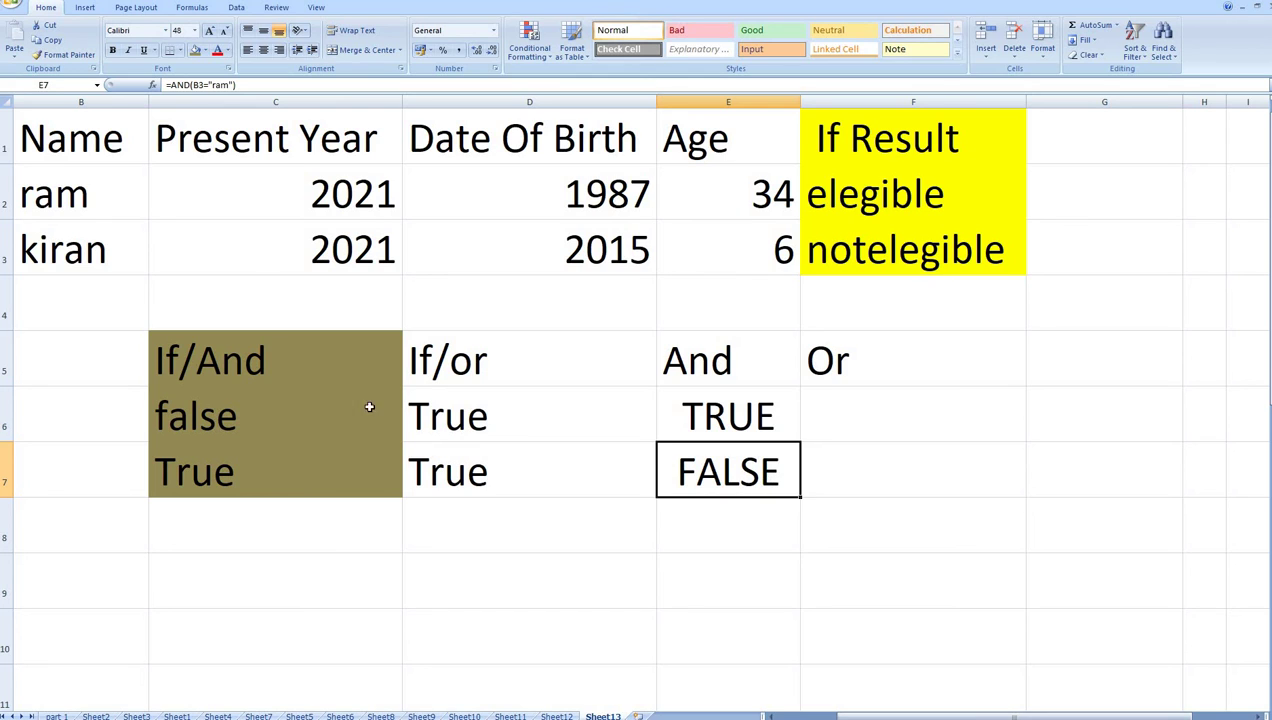
{"action": "left_click", "coordinate": [61, 262]}
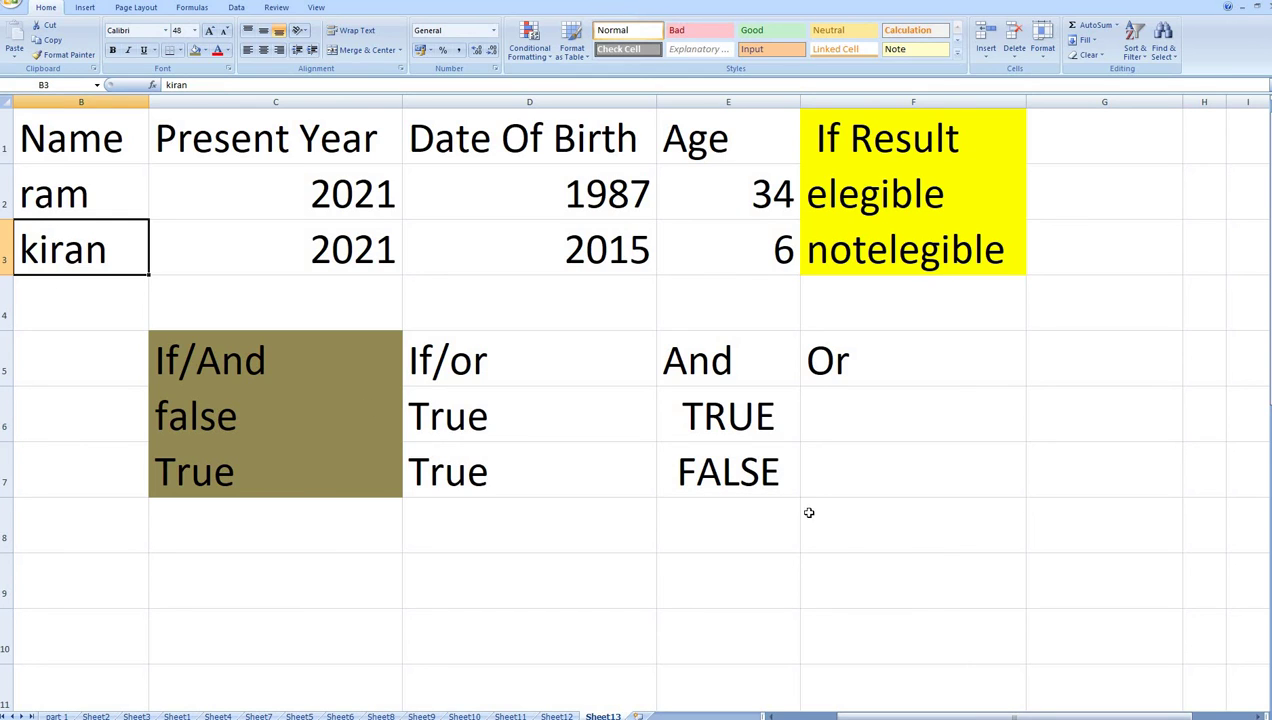
{"action": "left_click", "coordinate": [755, 477]}
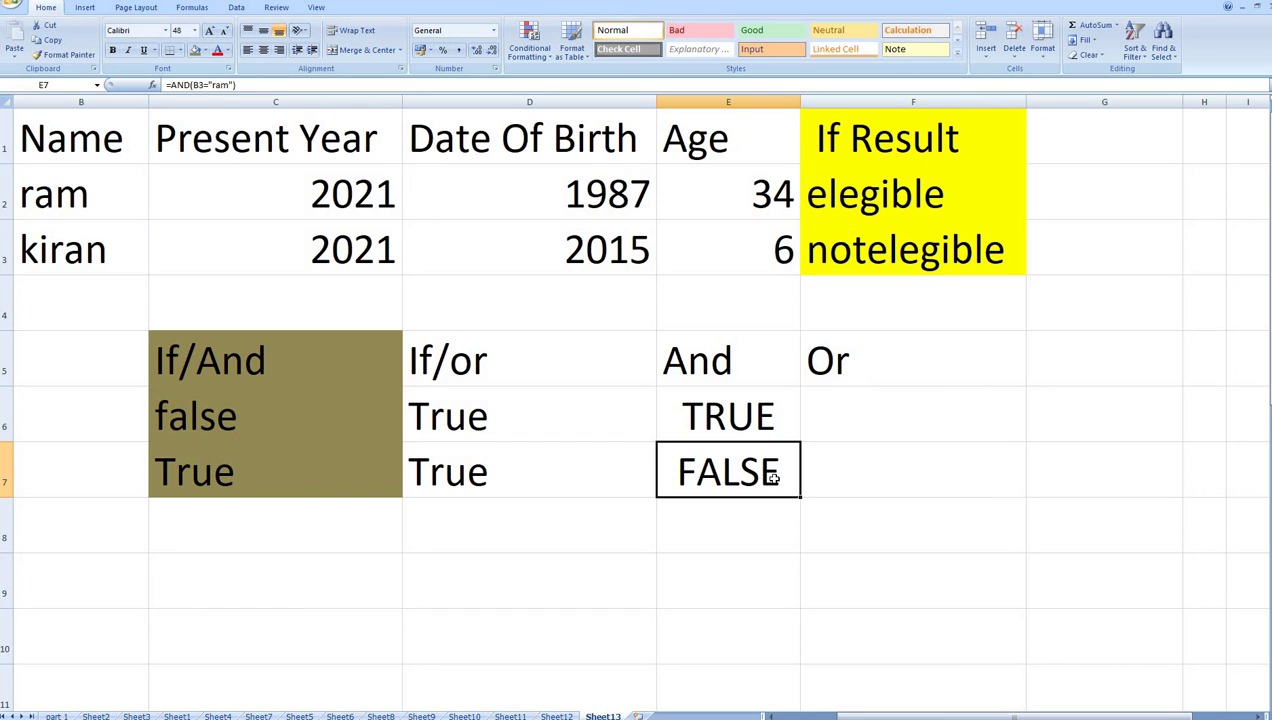
Step: Enter =OR(E2=34) in F6, returning TRUE
{"action": "left_click", "coordinate": [856, 426]}
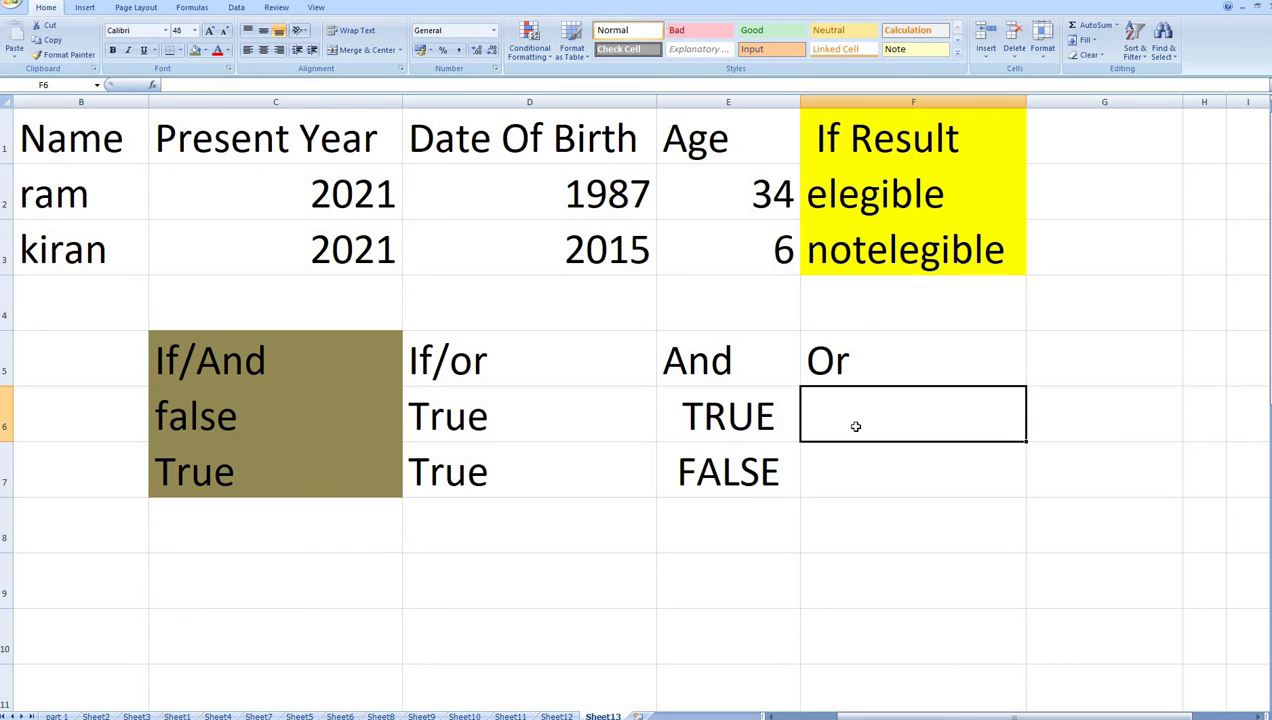
{"action": "type", "text": "=o"}
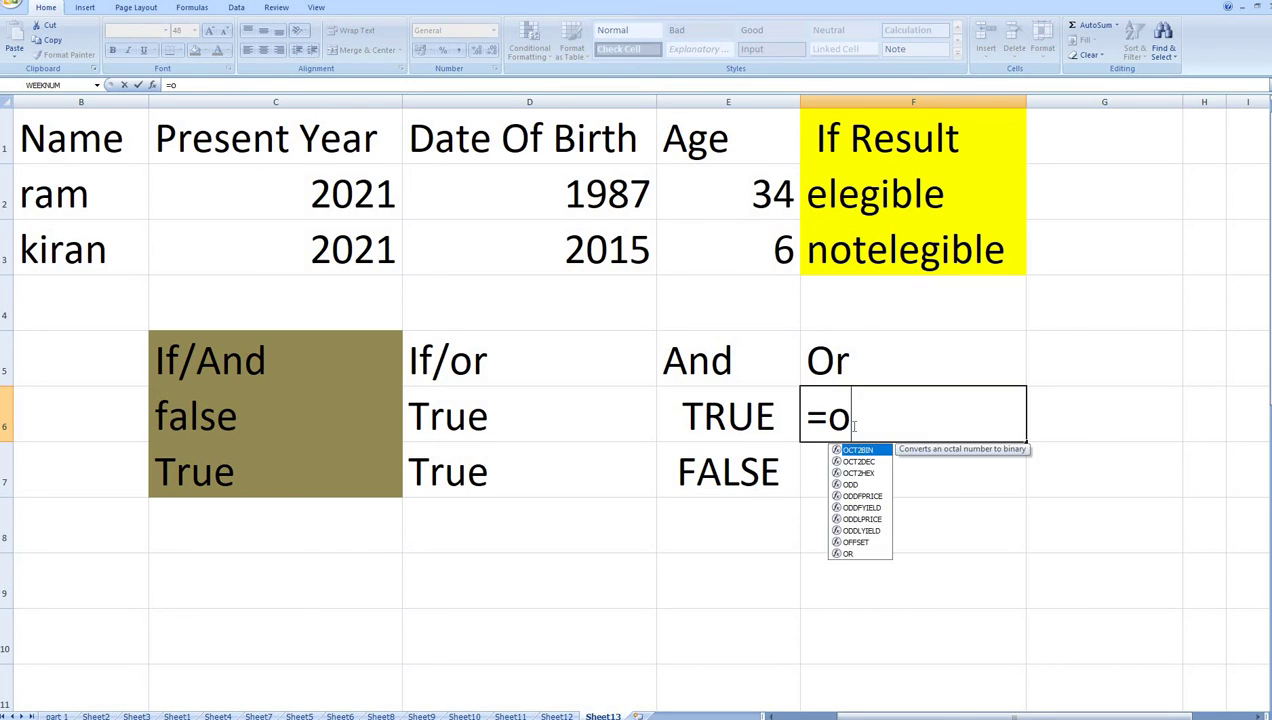
{"action": "type", "text": "r"}
{"action": "key", "text": "Tab"}
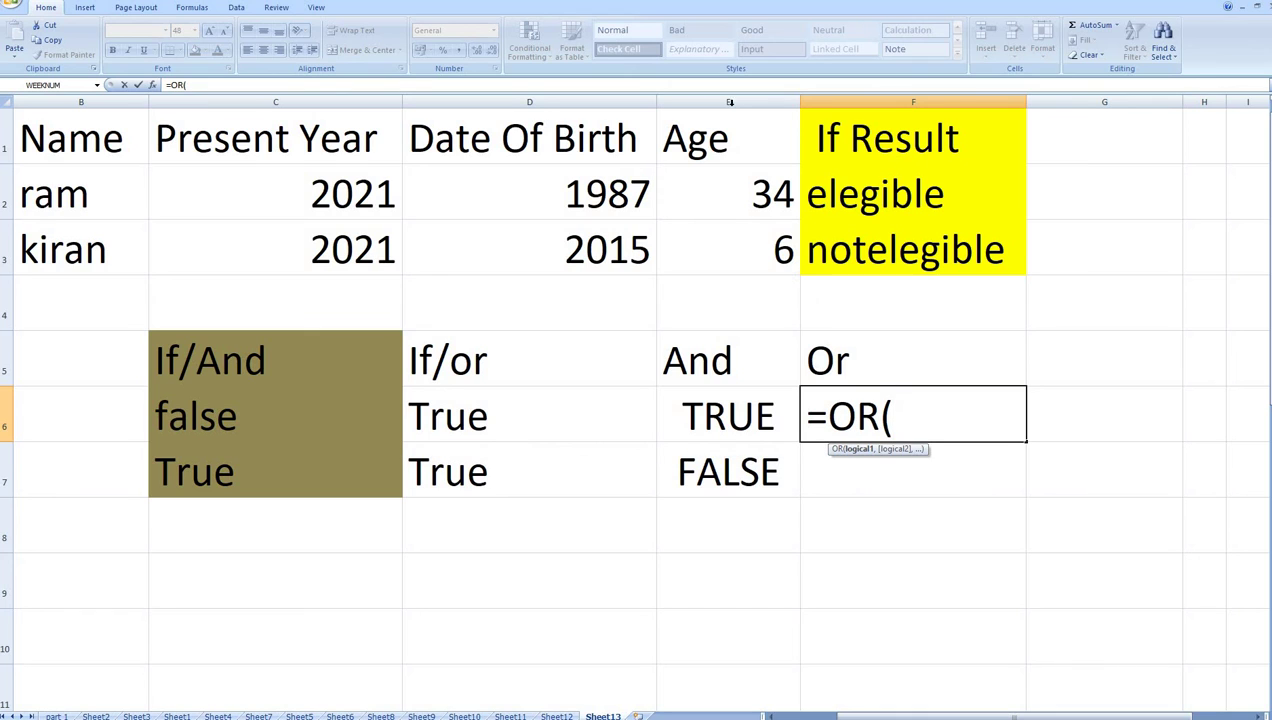
{"action": "left_click", "coordinate": [745, 179]}
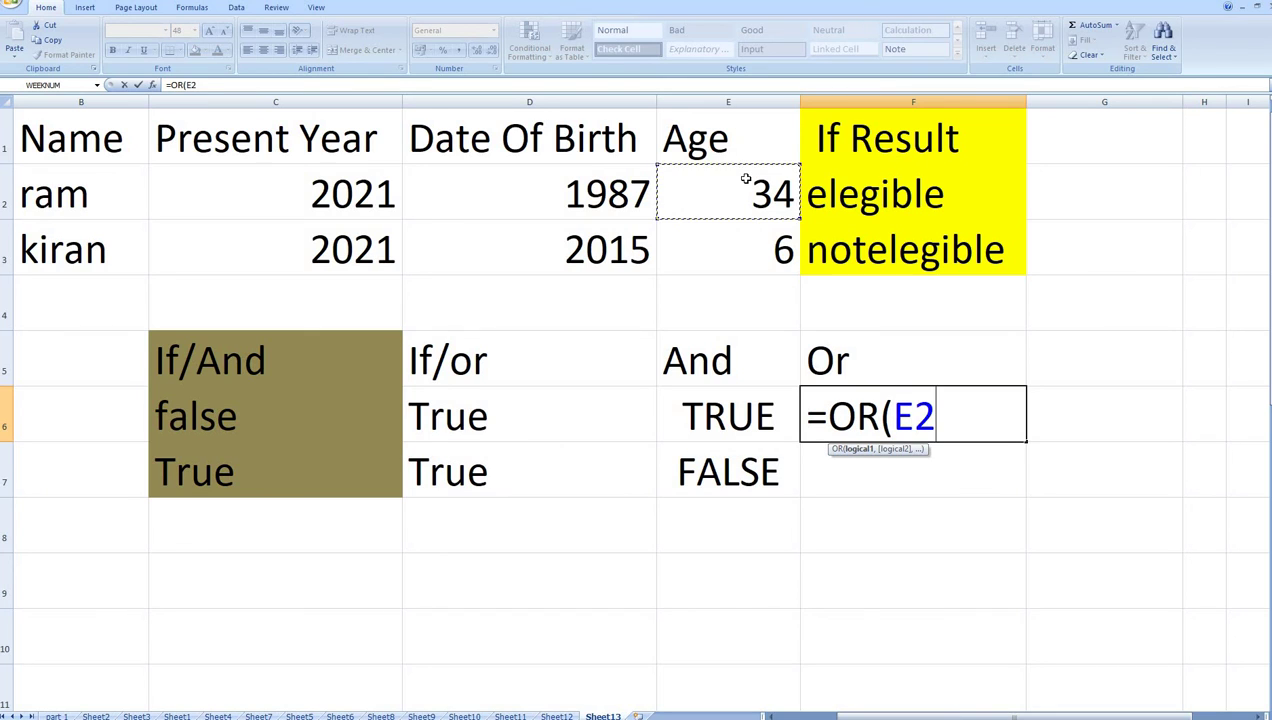
{"action": "type", "text": "="}
{"action": "type", "text": "3"}
{"action": "type", "text": "4"}
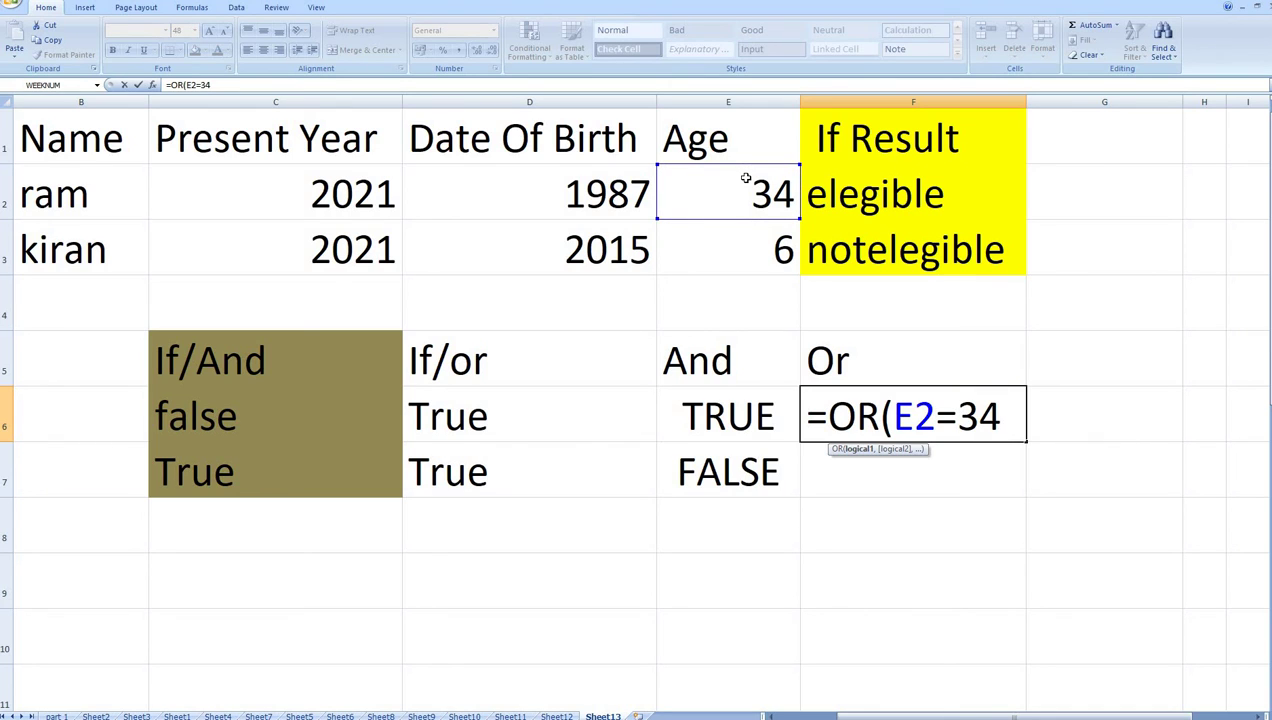
{"action": "type", "text": ")"}
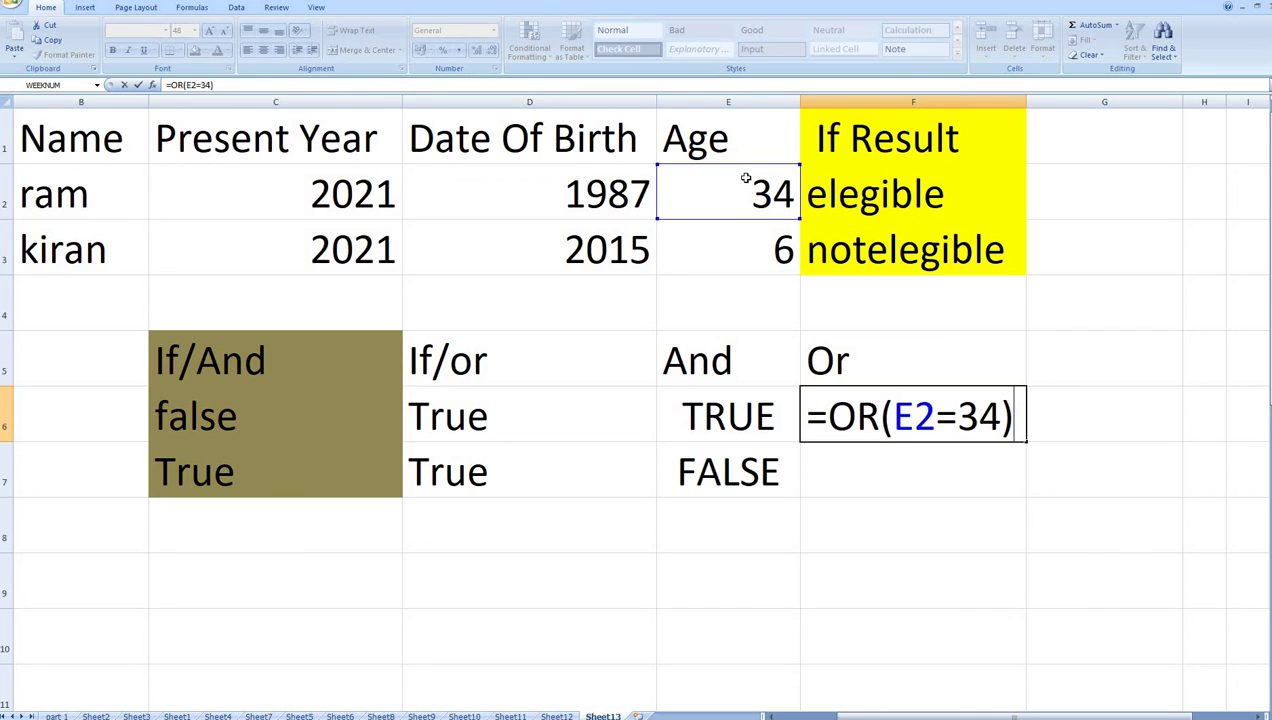
{"action": "key", "text": "Return"}
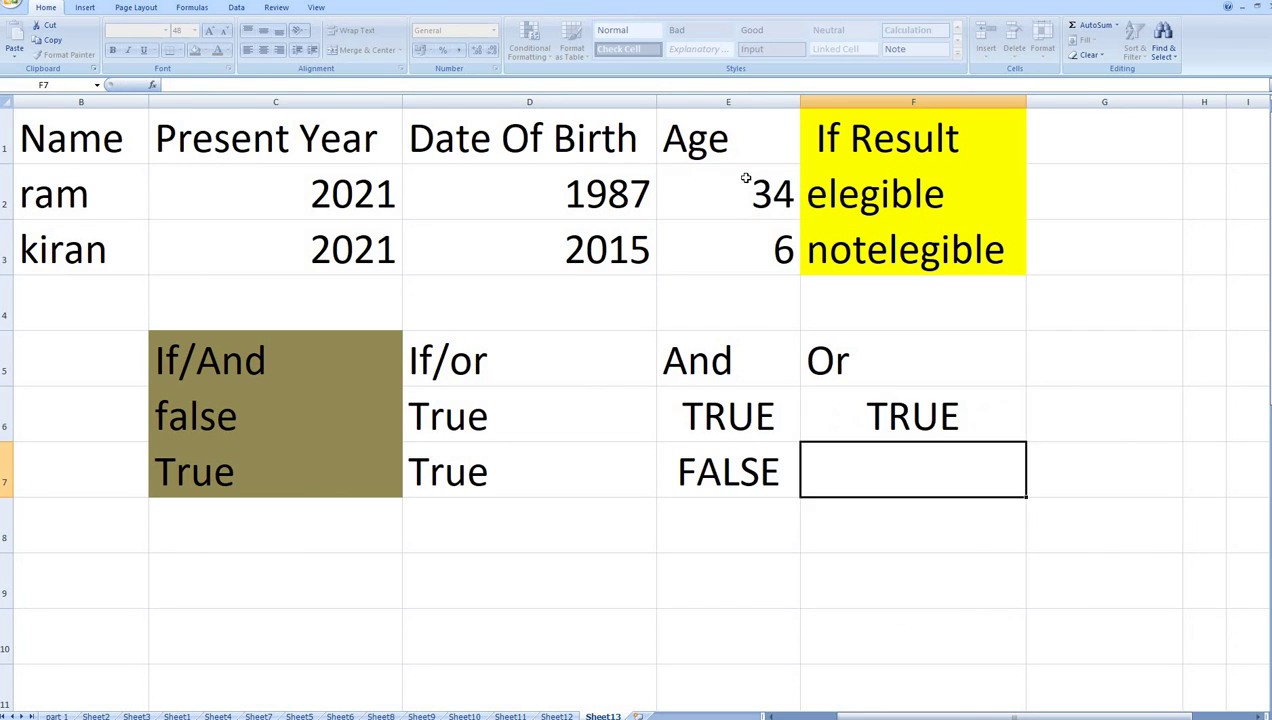
Step: Fill the OR formula down to F7, which shows FALSE, and review F6's formula
{"action": "left_click", "coordinate": [912, 428]}
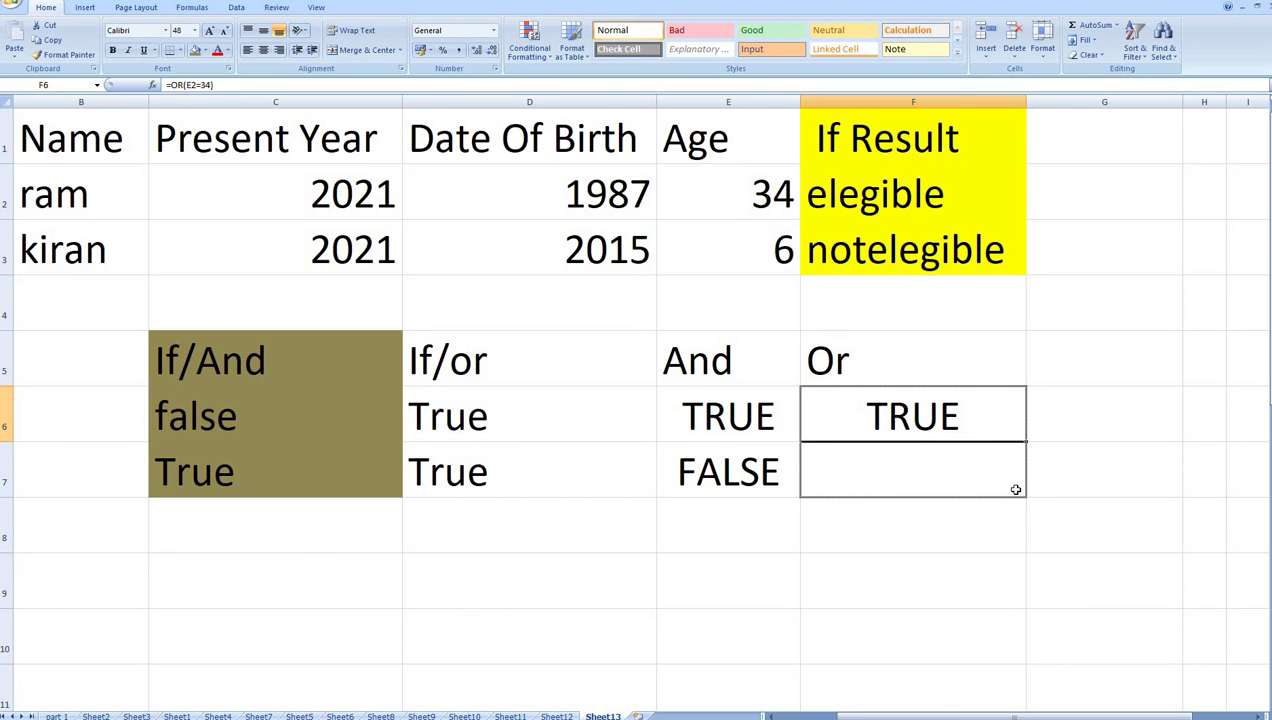
{"action": "left_click_drag", "start_coordinate": [1026, 440], "coordinate": [1014, 488]}
{"action": "left_click", "coordinate": [883, 488]}
{"action": "left_click", "coordinate": [780, 240]}
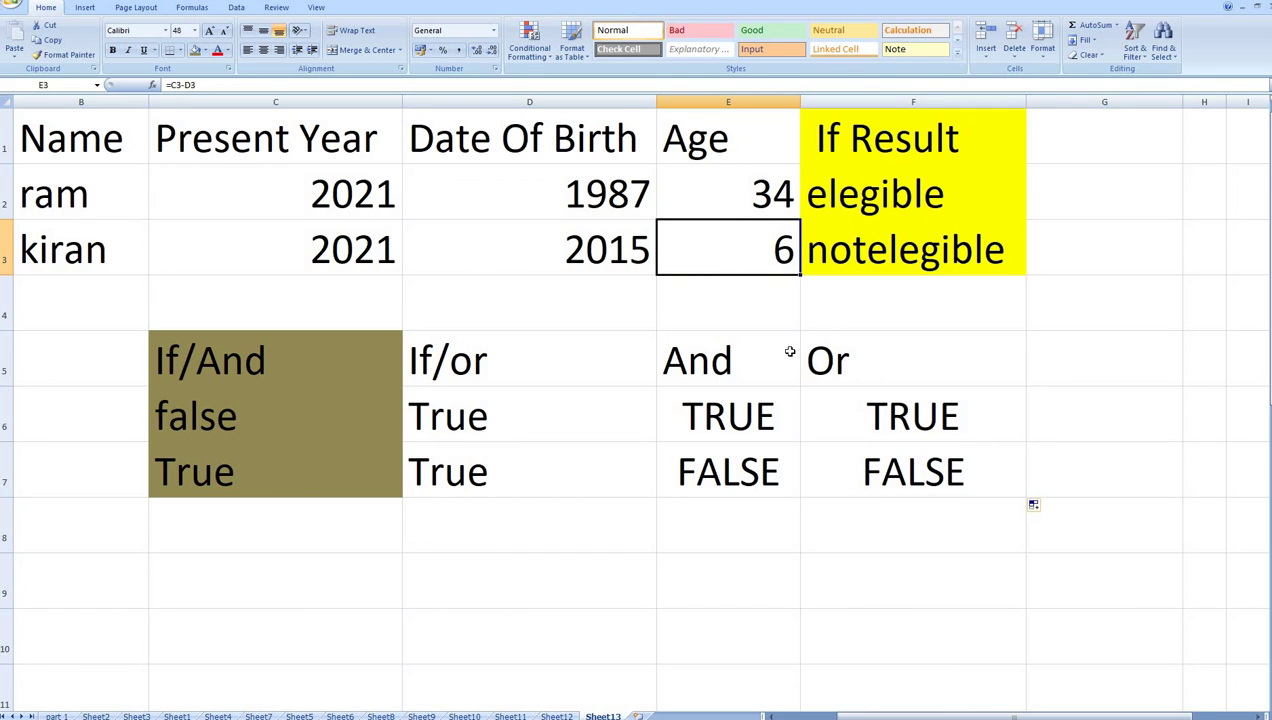
{"action": "left_click", "coordinate": [862, 428]}
{"action": "left_click", "coordinate": [862, 466]}
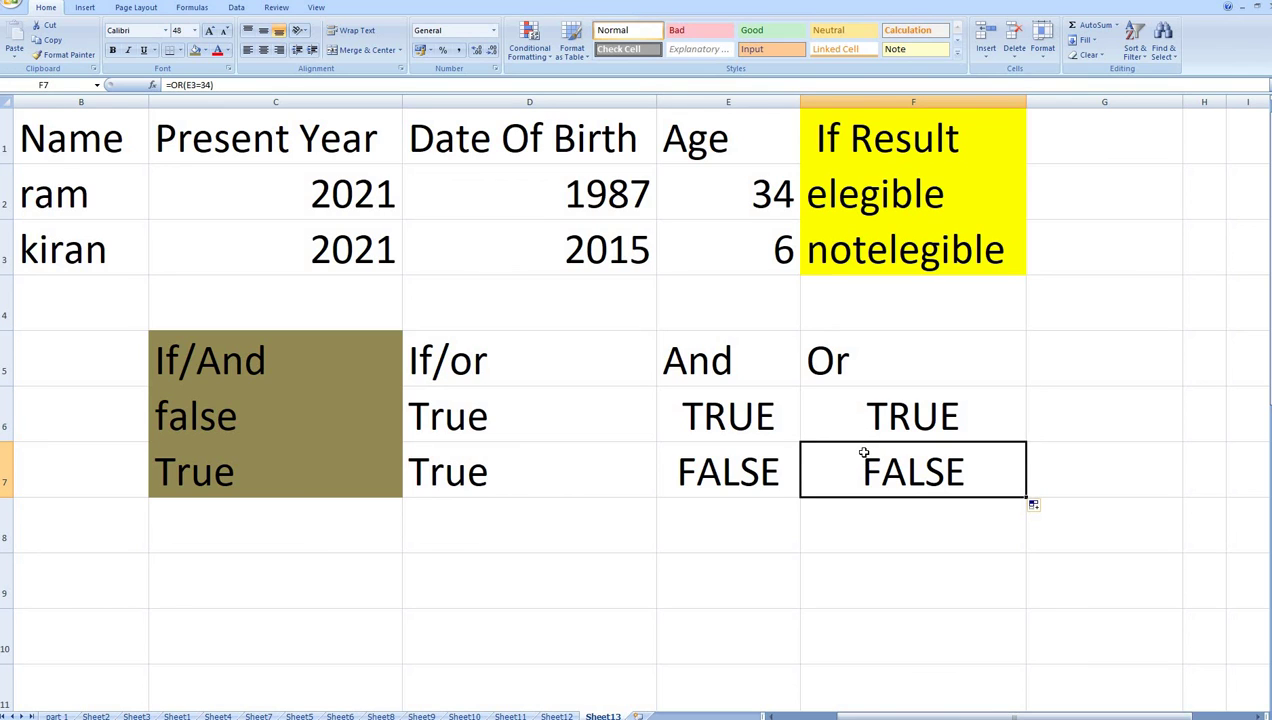
{"action": "double_click", "coordinate": [873, 410]}
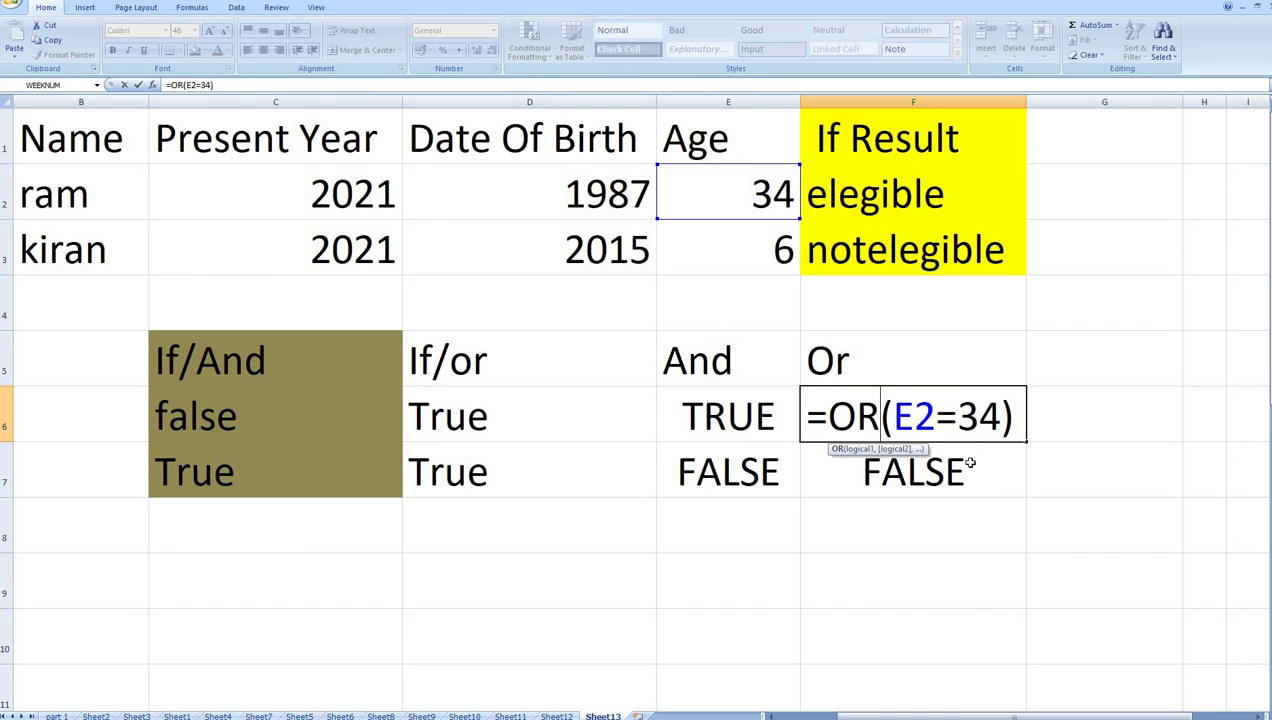
{"action": "left_click", "coordinate": [969, 463]}
{"action": "left_click", "coordinate": [747, 408]}
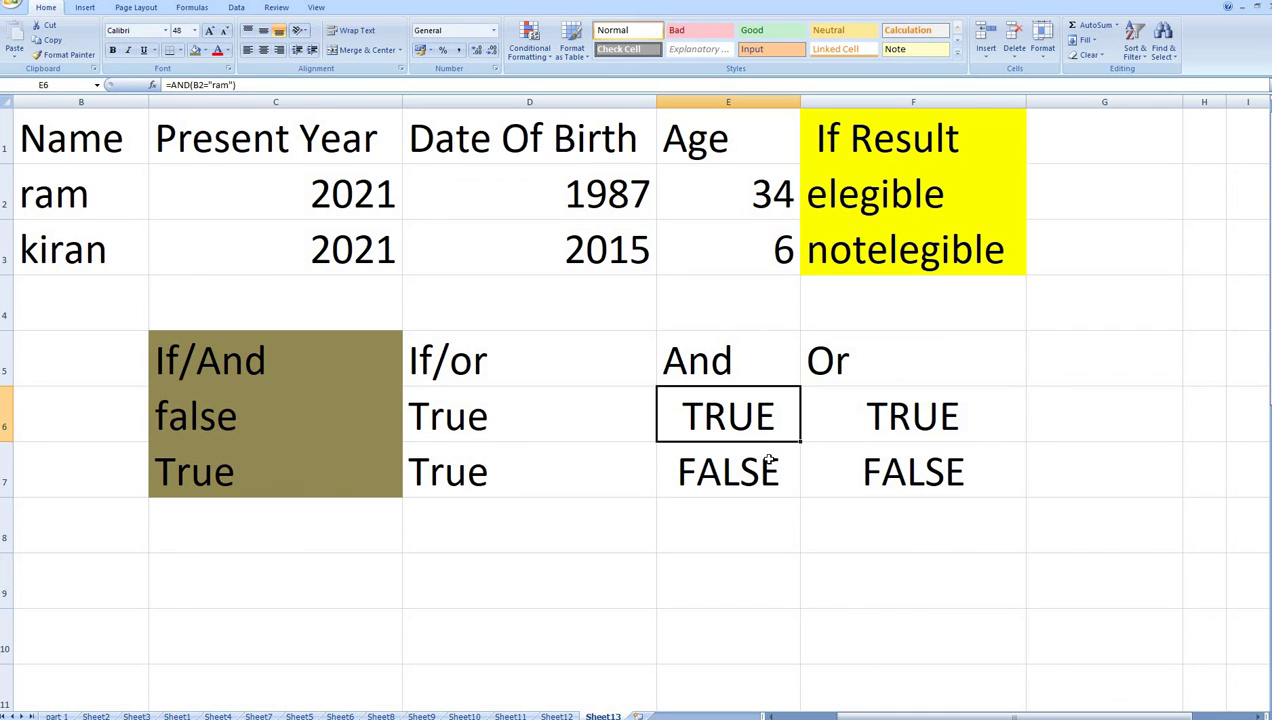
{"action": "left_click", "coordinate": [762, 462]}
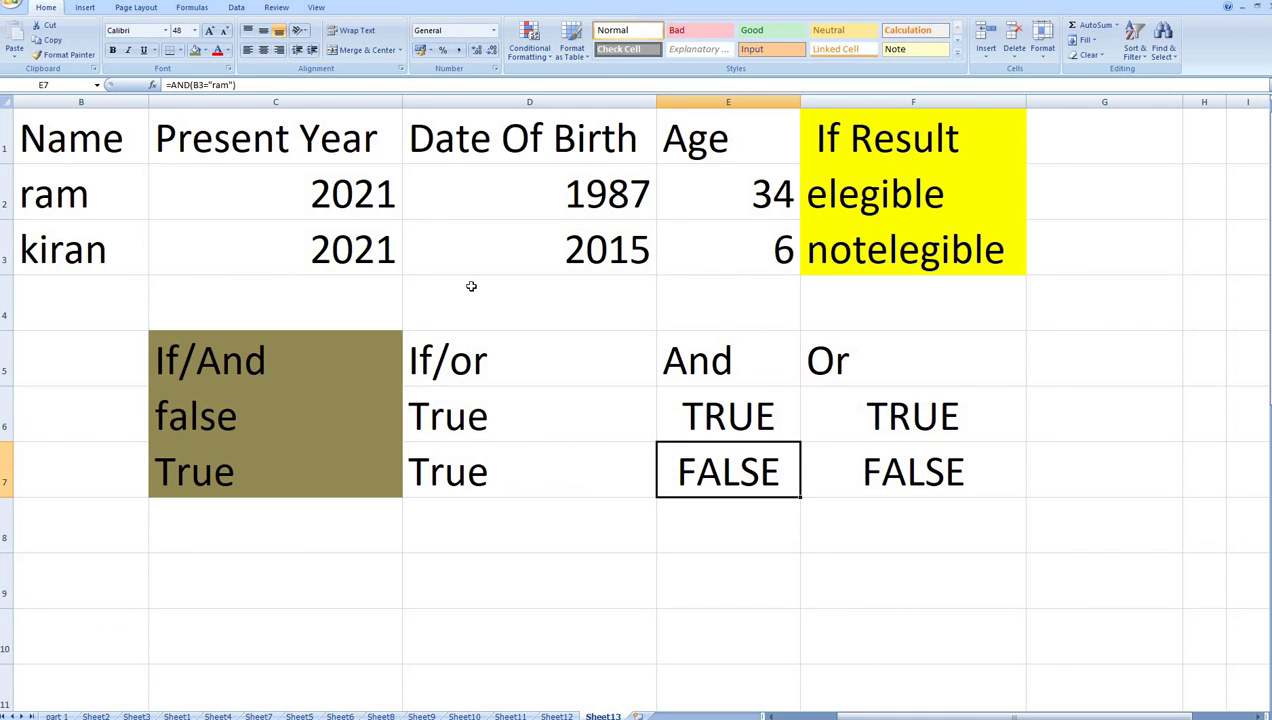
{"action": "left_click", "coordinate": [463, 400]}
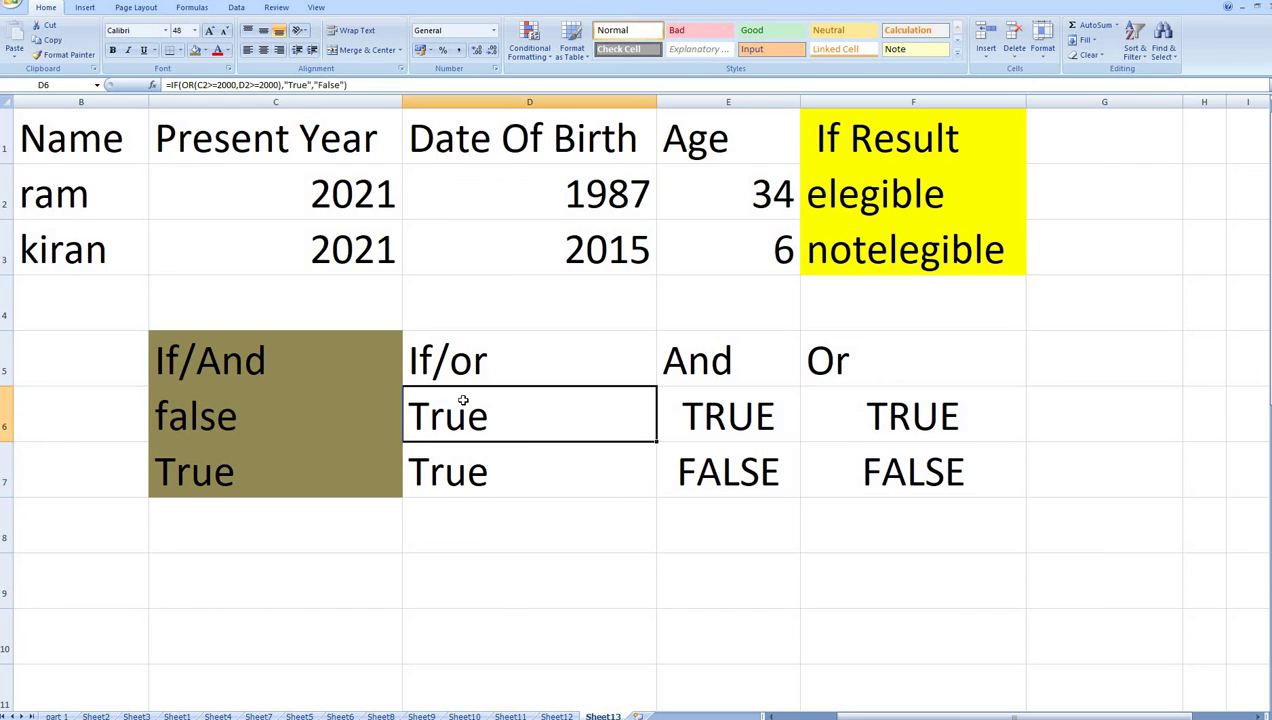
{"action": "left_click", "coordinate": [426, 446]}
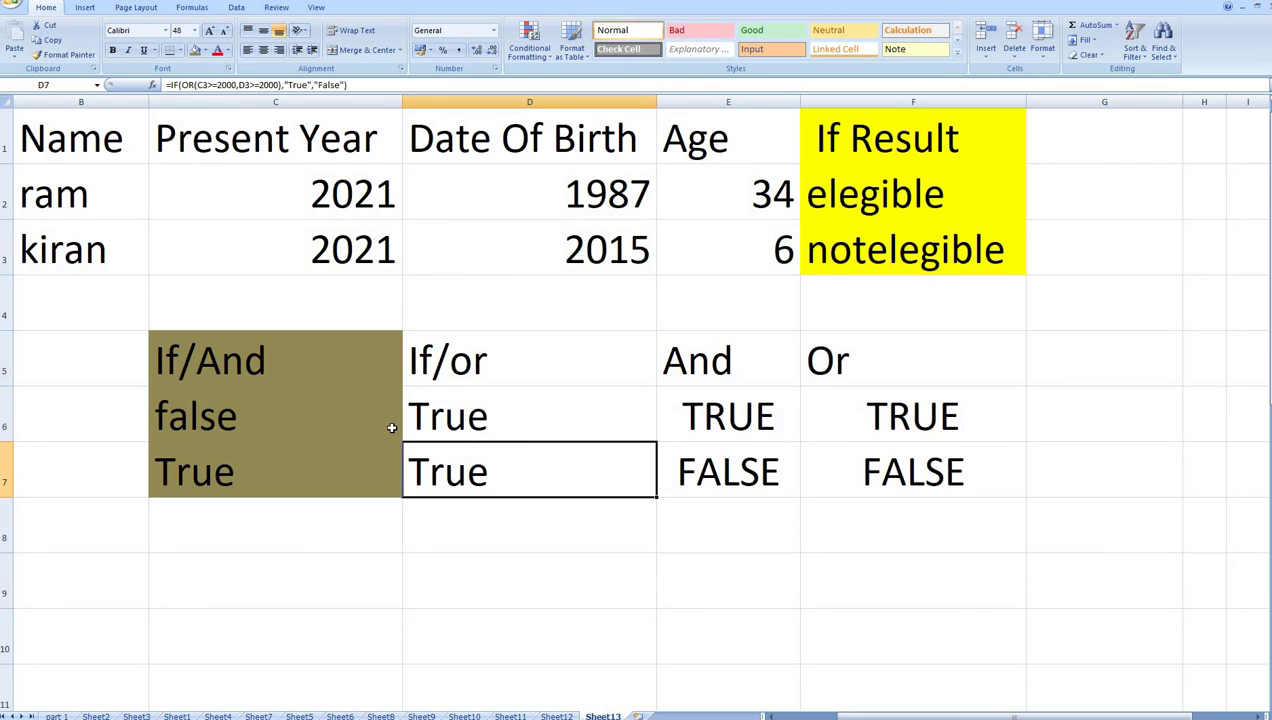